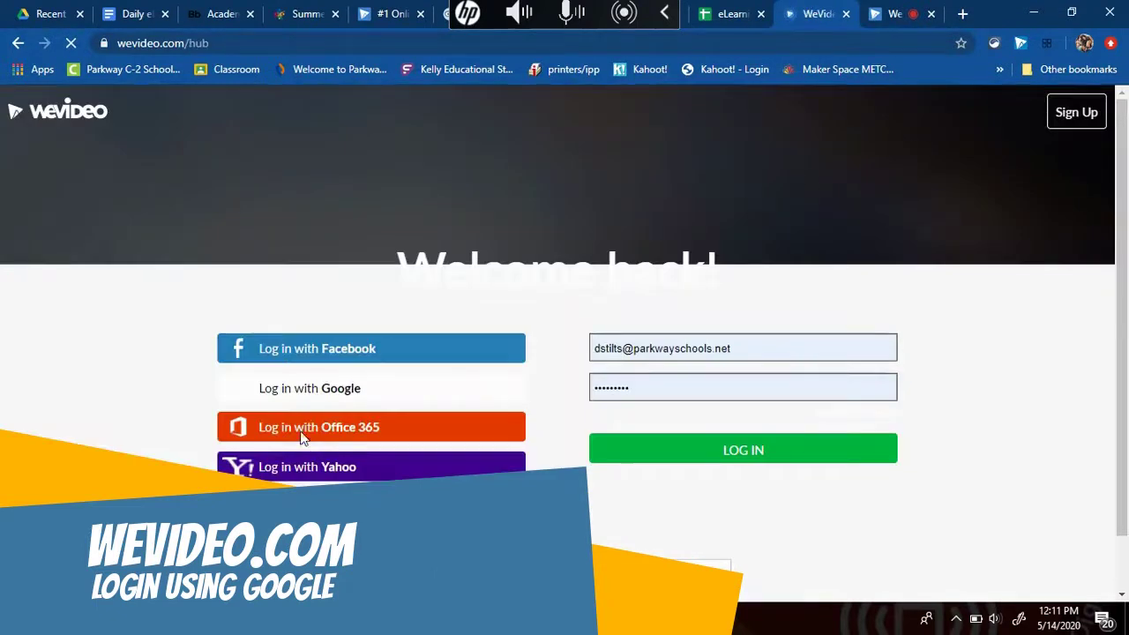
Log in with Google and start editing a new video saved in the preselected project
{"action": "left_click", "coordinate": [296, 395]}
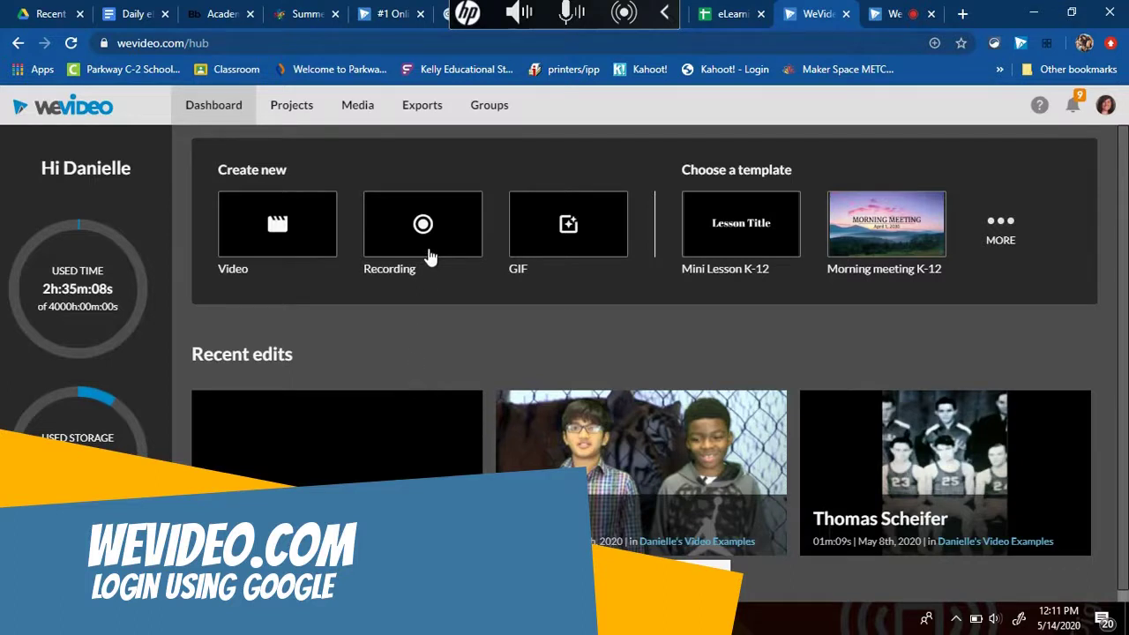
{"action": "left_click", "coordinate": [288, 251]}
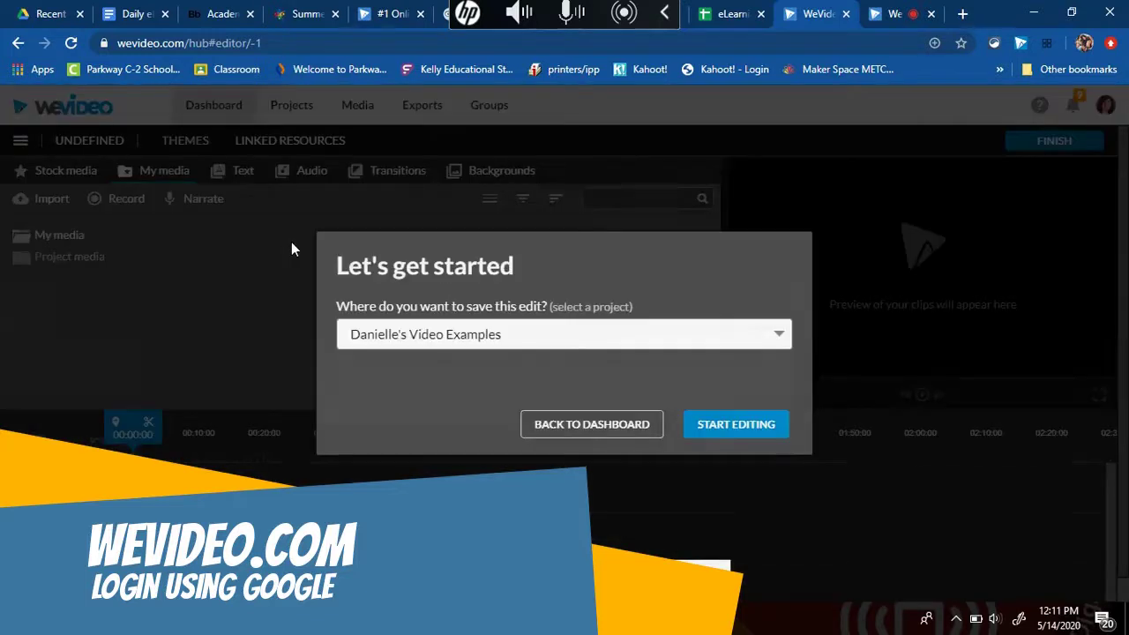
{"action": "left_click", "coordinate": [773, 435]}
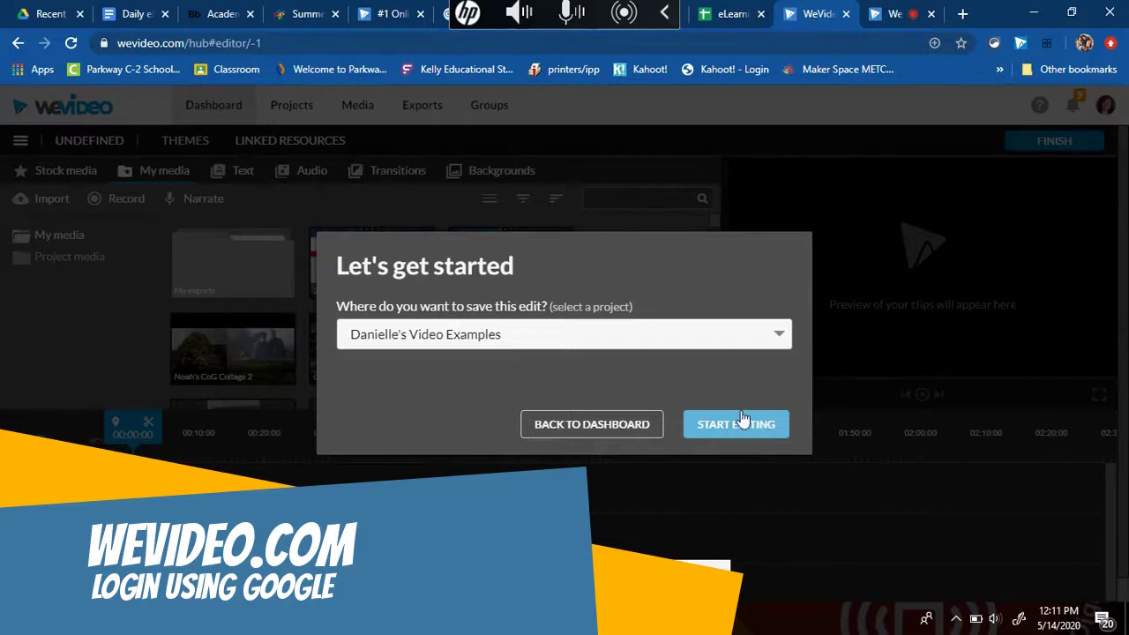
{"action": "left_click", "coordinate": [740, 421]}
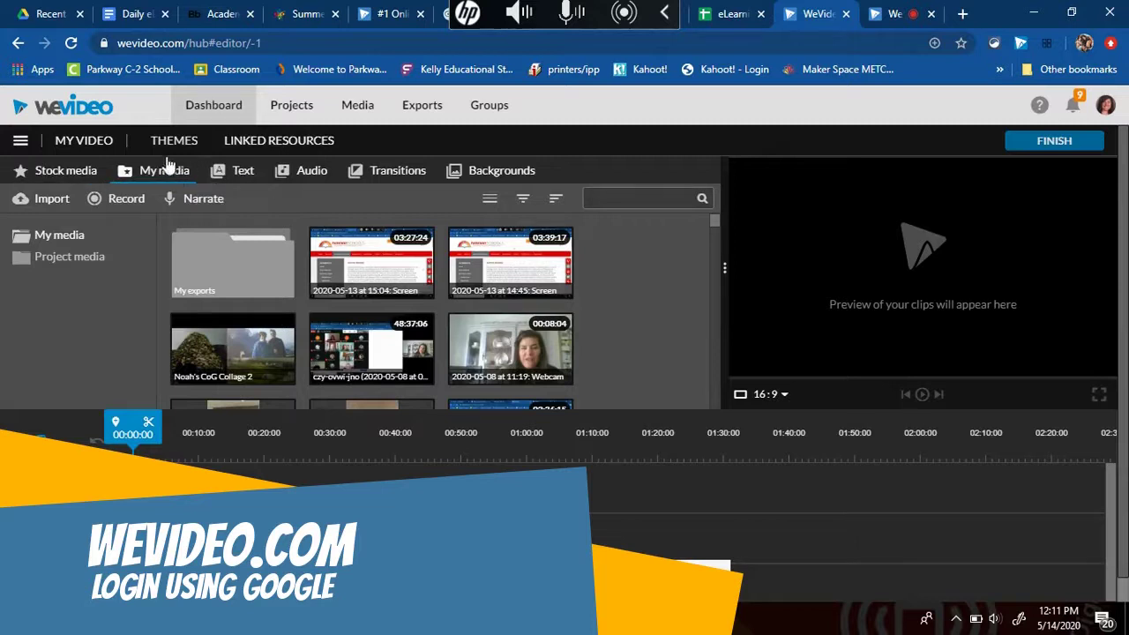
Search the stock media library for "farm"
{"action": "left_click", "coordinate": [59, 181]}
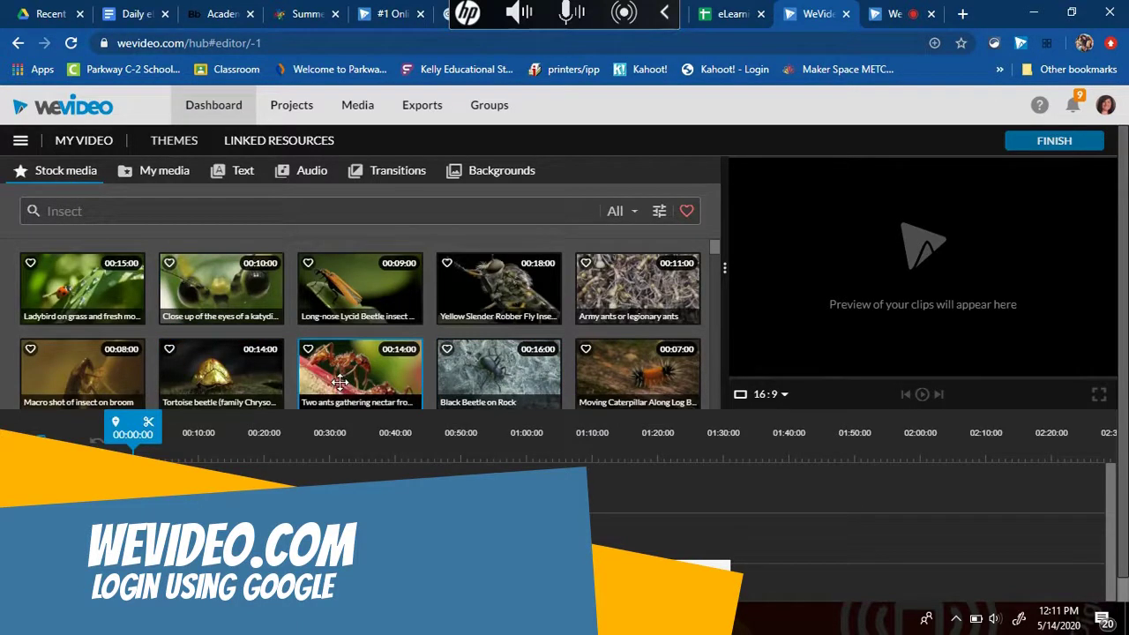
{"action": "left_click", "coordinate": [53, 211]}
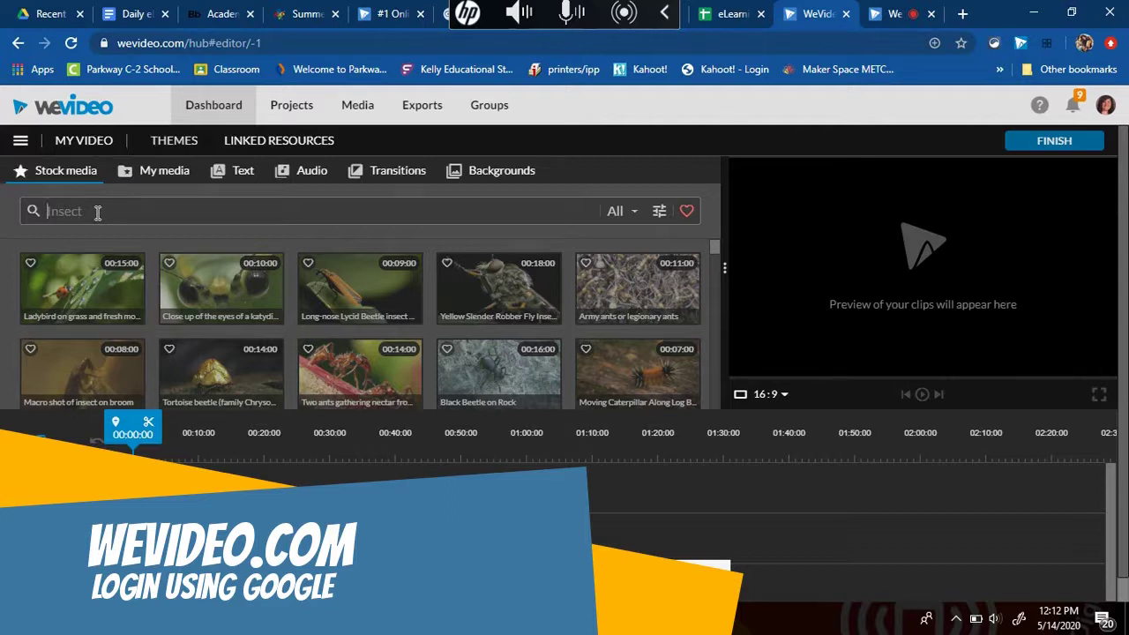
{"action": "type", "text": "fam"}
{"action": "key", "text": "Return"}
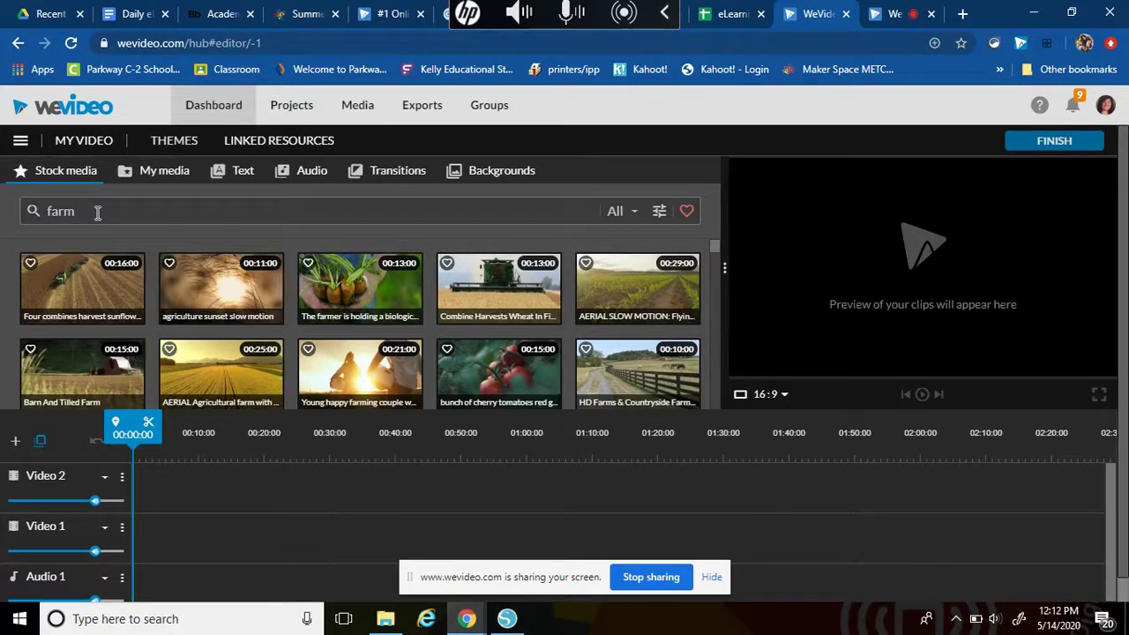
Add the 25-second "AERIAL Agricultural farm" stock clip to the Video 1 track
{"action": "scroll", "coordinate": [328, 346], "scroll_direction": "down", "scroll_amount": 1}
{"action": "scroll", "coordinate": [327, 346], "scroll_direction": "up", "scroll_amount": 1}
{"action": "scroll", "coordinate": [327, 347], "scroll_direction": "down", "scroll_amount": 1}
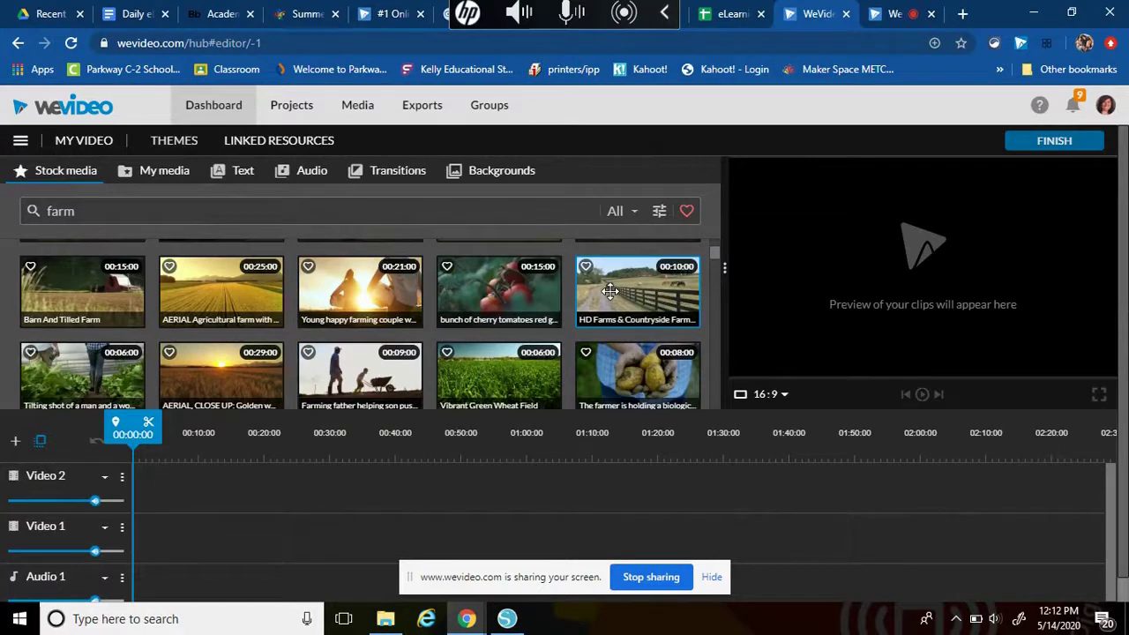
{"action": "left_click_drag", "start_coordinate": [227, 294], "coordinate": [202, 535]}
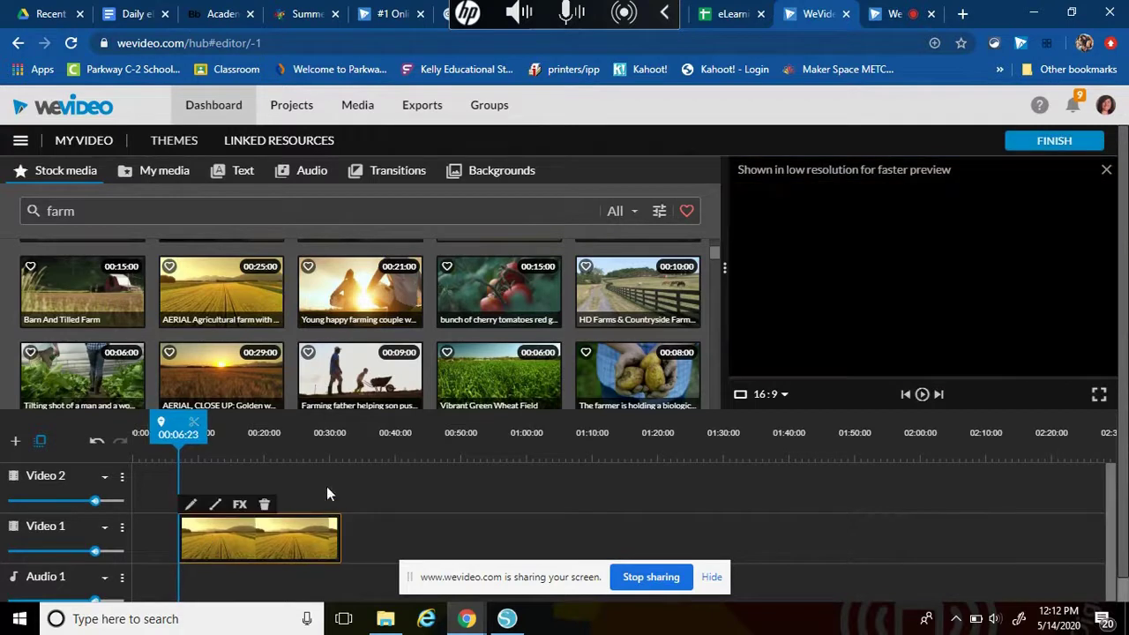
Place the "Herd of Cows and Goats Eating Grass" stock clip directly after the aerial farm clip on Video 1
{"action": "left_click_drag", "start_coordinate": [496, 291], "coordinate": [357, 540]}
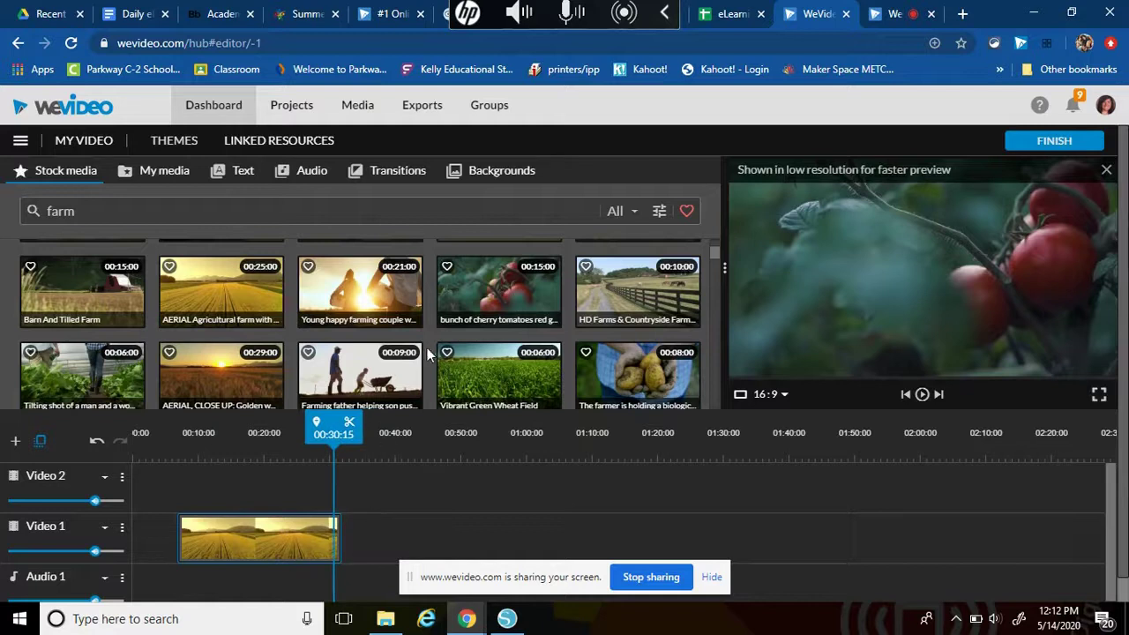
{"action": "scroll", "coordinate": [437, 348], "scroll_direction": "down", "scroll_amount": 1}
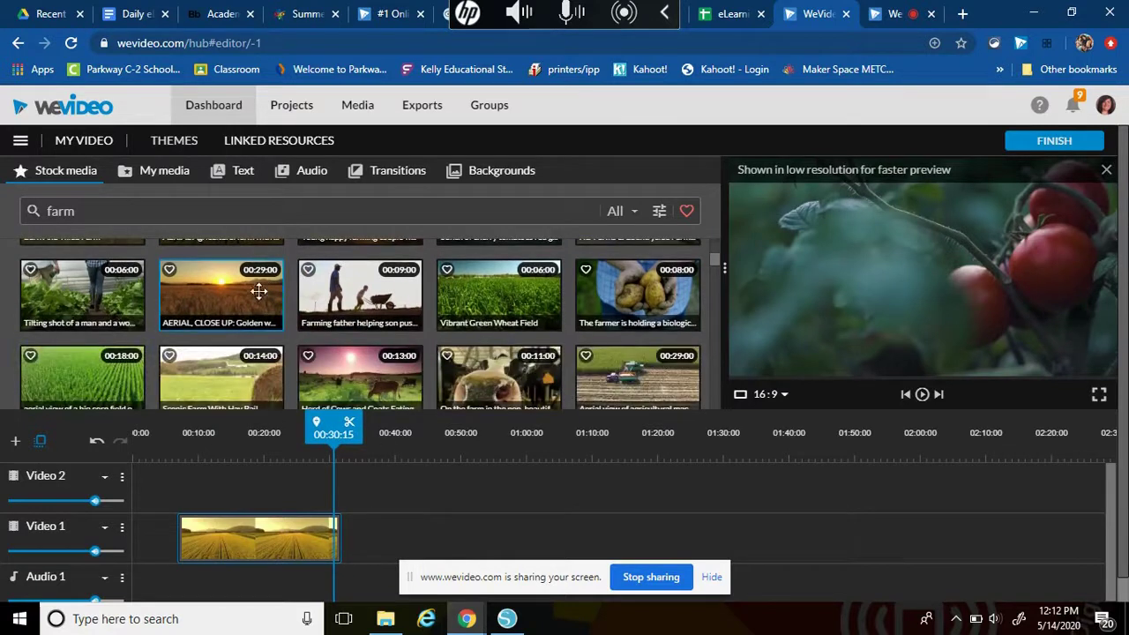
{"action": "scroll", "coordinate": [258, 294], "scroll_direction": "down", "scroll_amount": 1}
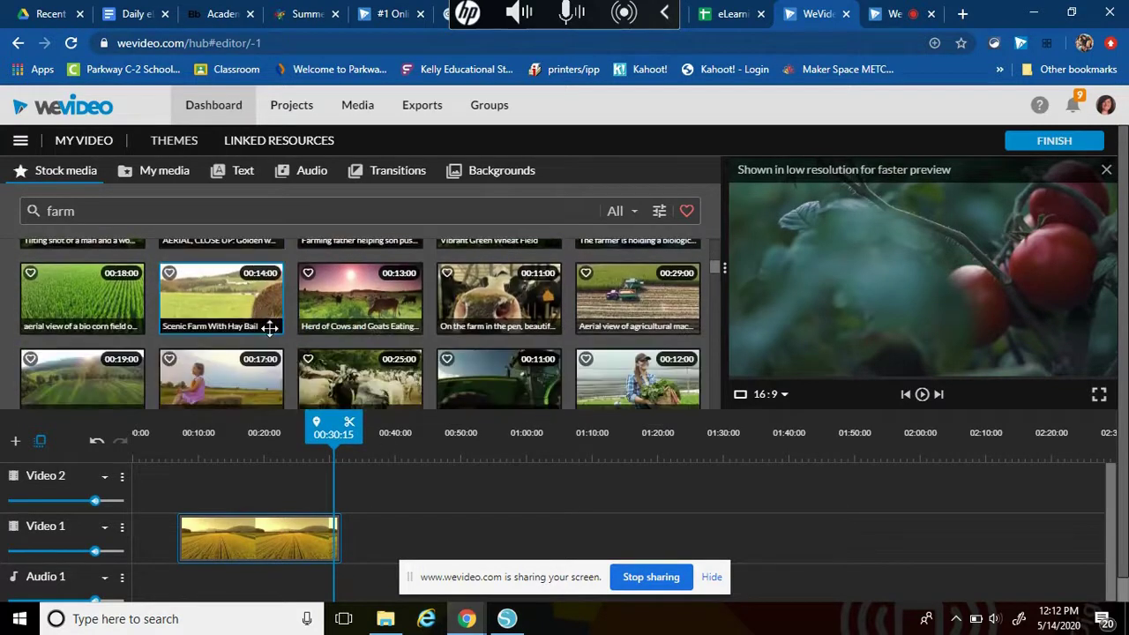
{"action": "left_click_drag", "start_coordinate": [343, 296], "coordinate": [360, 542]}
Place the 11-second stock portrait of the young man with a tractor directly after the cows clip on Video 1
{"action": "scroll", "coordinate": [491, 340], "scroll_direction": "down", "scroll_amount": 1}
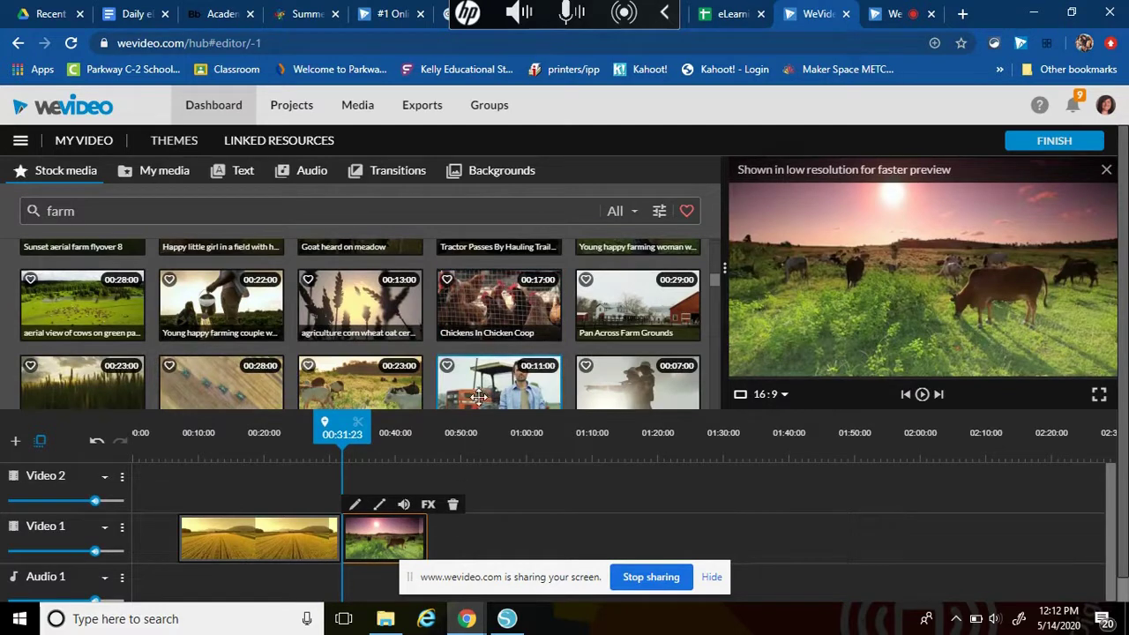
{"action": "scroll", "coordinate": [477, 397], "scroll_direction": "down", "scroll_amount": 1}
{"action": "scroll", "coordinate": [478, 397], "scroll_direction": "down", "scroll_amount": 1}
{"action": "left_click_drag", "start_coordinate": [481, 318], "coordinate": [457, 534]}
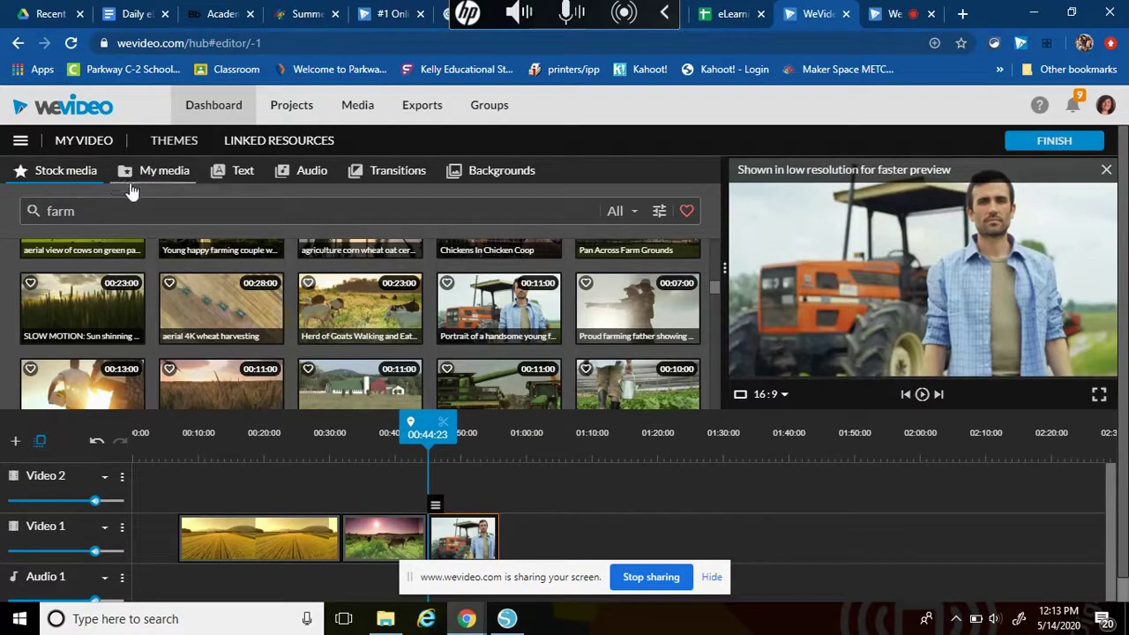
Examine the recording source options available for adding own footage to the personal media
{"action": "left_click", "coordinate": [176, 179]}
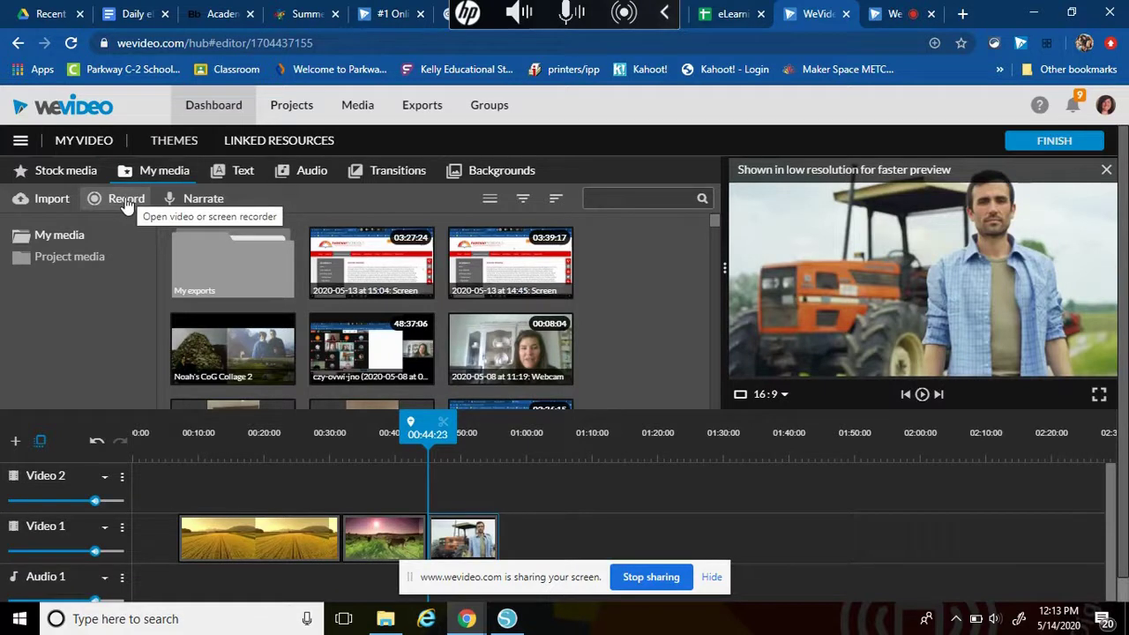
{"action": "left_click", "coordinate": [126, 200]}
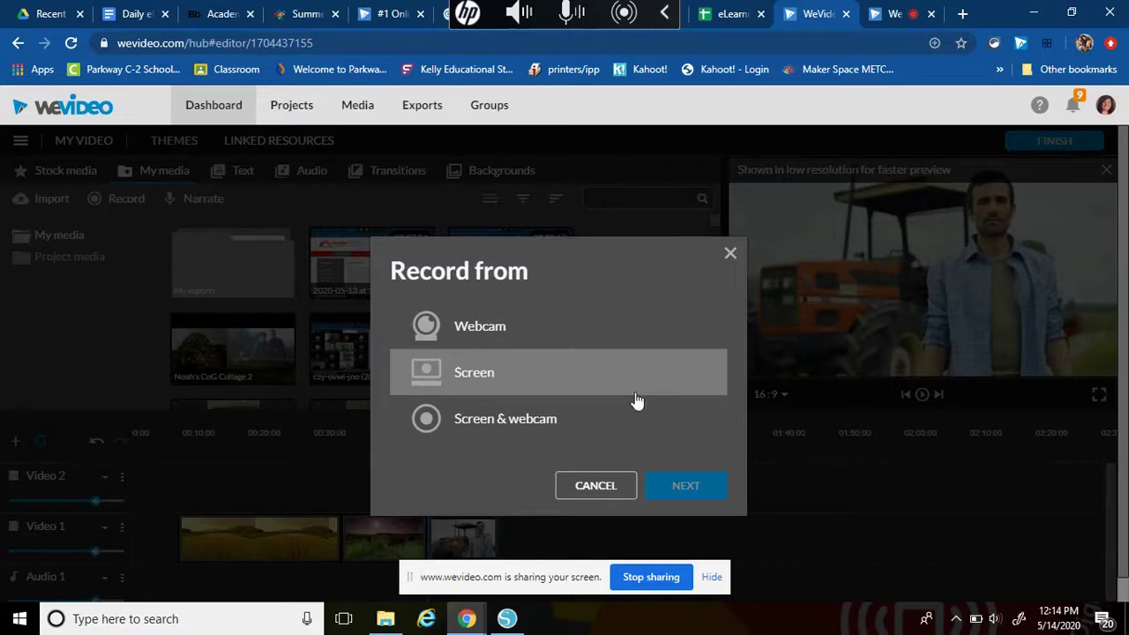
{"action": "left_click", "coordinate": [606, 485]}
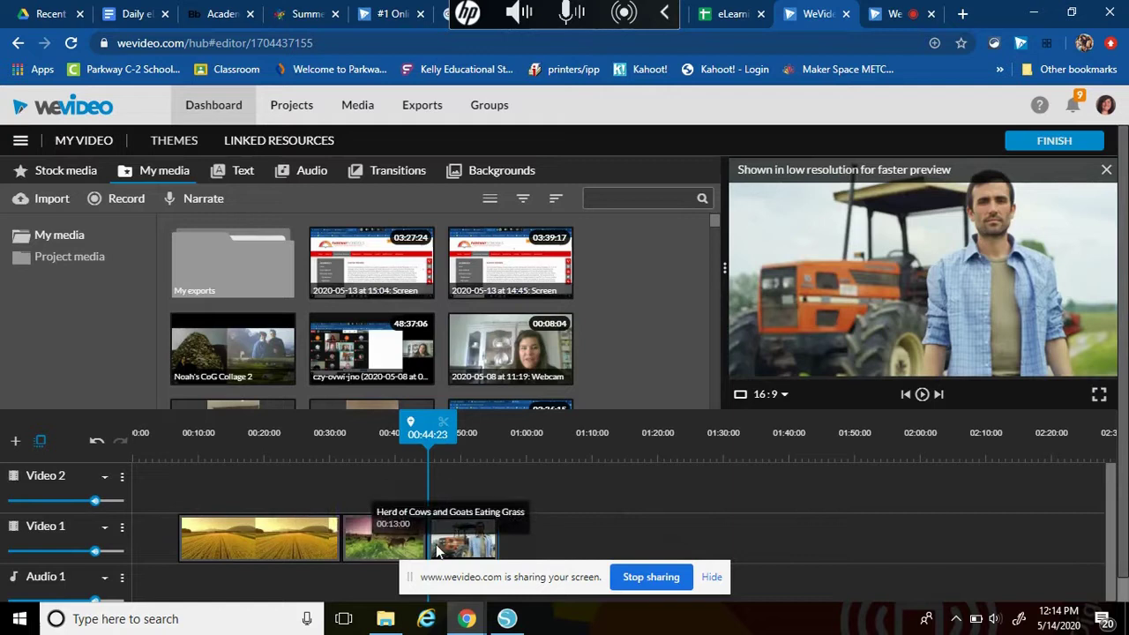
Place the "2020-05-01 at 12:32: Webcam" clip from the personal media directly after the tractor portrait on Video 1
{"action": "scroll", "coordinate": [494, 309], "scroll_direction": "down", "scroll_amount": 2}
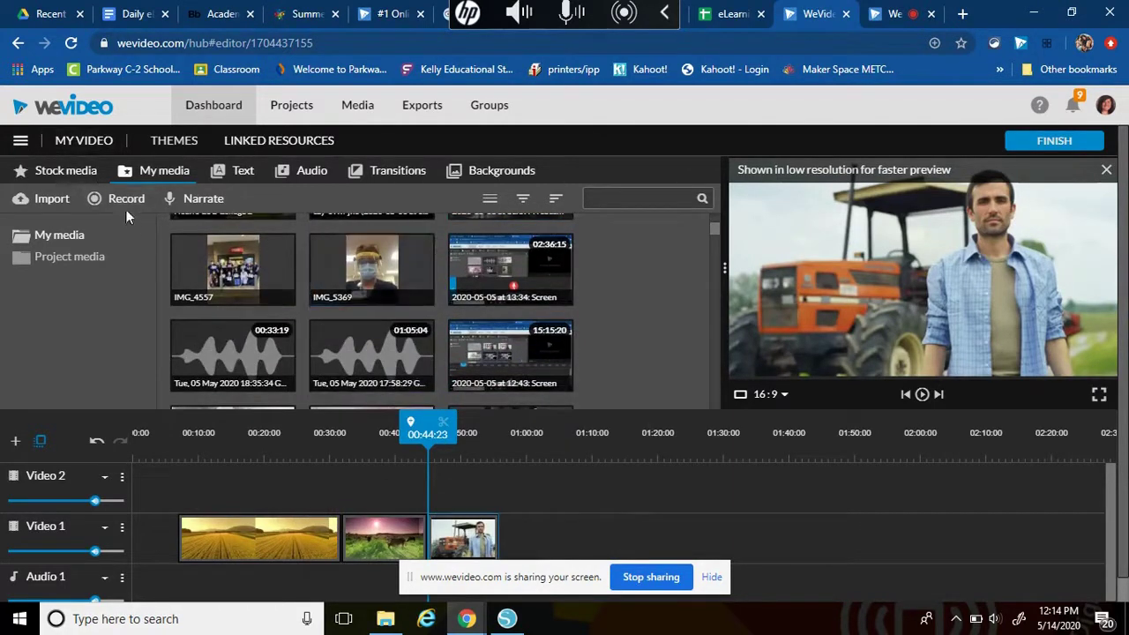
{"action": "scroll", "coordinate": [437, 285], "scroll_direction": "down", "scroll_amount": 2}
{"action": "scroll", "coordinate": [437, 285], "scroll_direction": "down", "scroll_amount": 6}
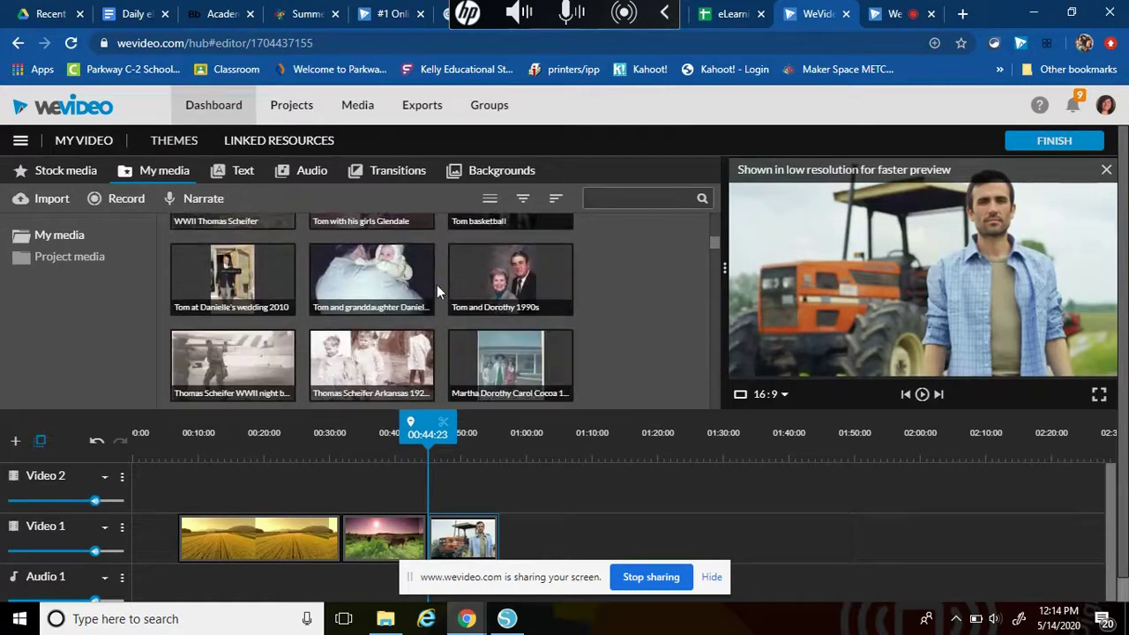
{"action": "scroll", "coordinate": [435, 285], "scroll_direction": "down", "scroll_amount": 1}
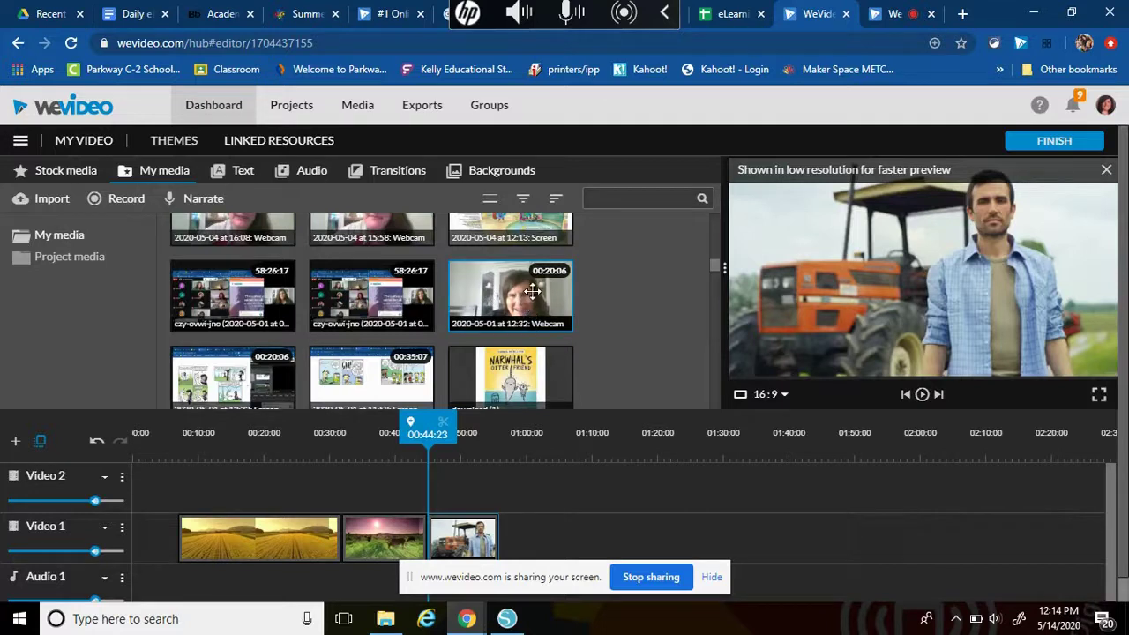
{"action": "left_click_drag", "start_coordinate": [533, 291], "coordinate": [559, 456]}
{"action": "left_click_drag", "start_coordinate": [540, 503], "coordinate": [526, 538]}
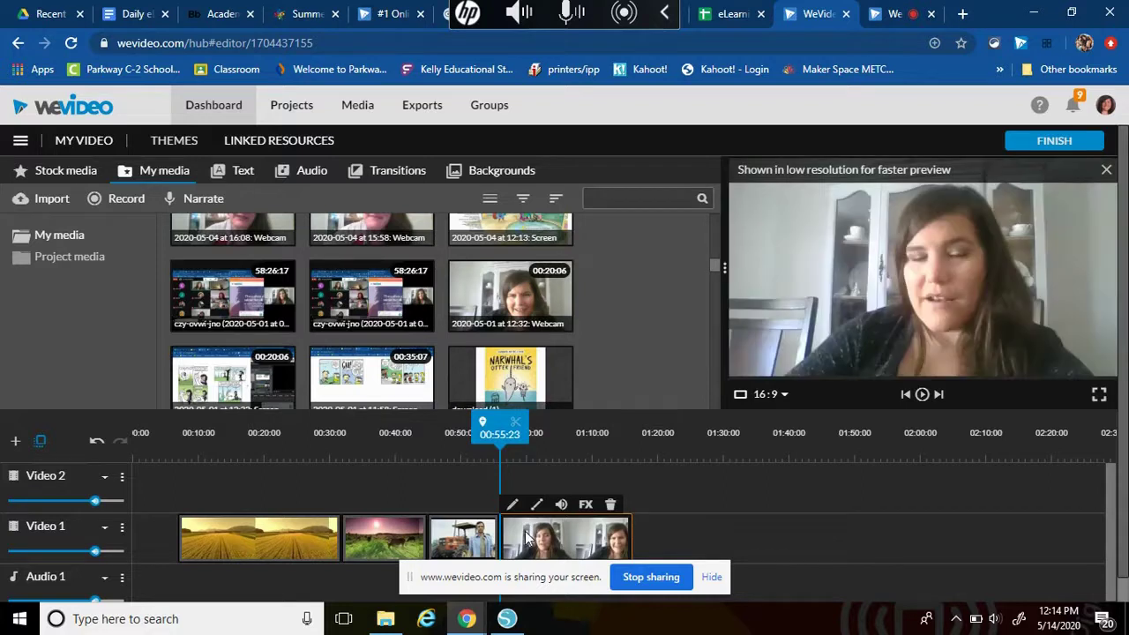
{"action": "left_click", "coordinate": [612, 505]}
{"action": "left_click_drag", "start_coordinate": [520, 300], "coordinate": [512, 539]}
Add the "Slides - Title" motion text to the Video 2 track near the start of the timeline, before the first clip
{"action": "left_click", "coordinate": [229, 177]}
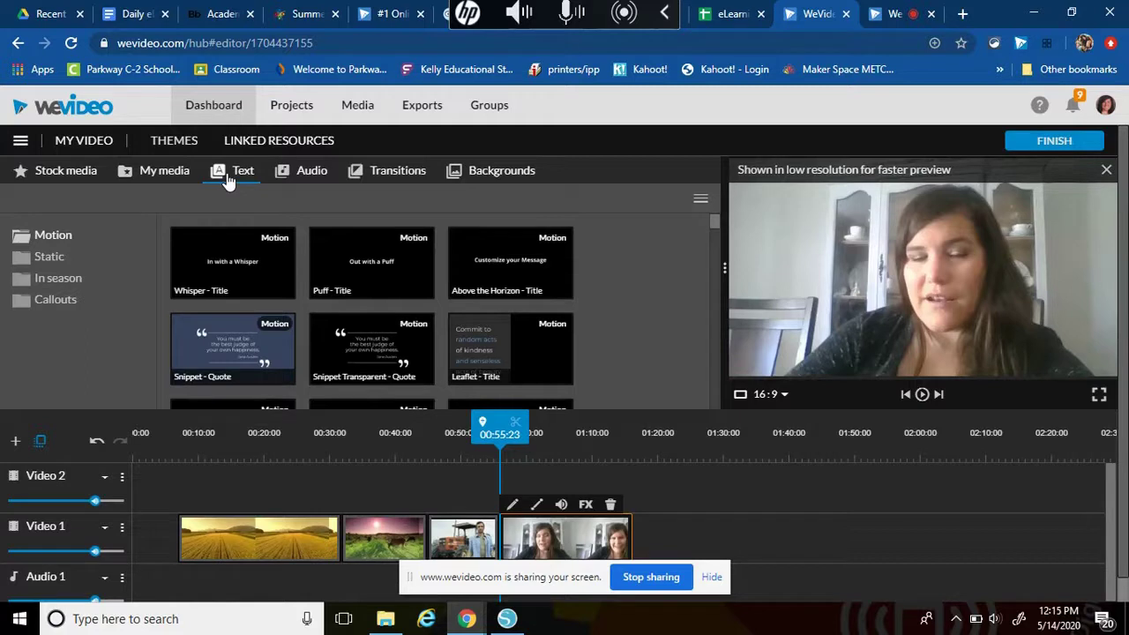
{"action": "scroll", "coordinate": [247, 243], "scroll_direction": "down", "scroll_amount": 3}
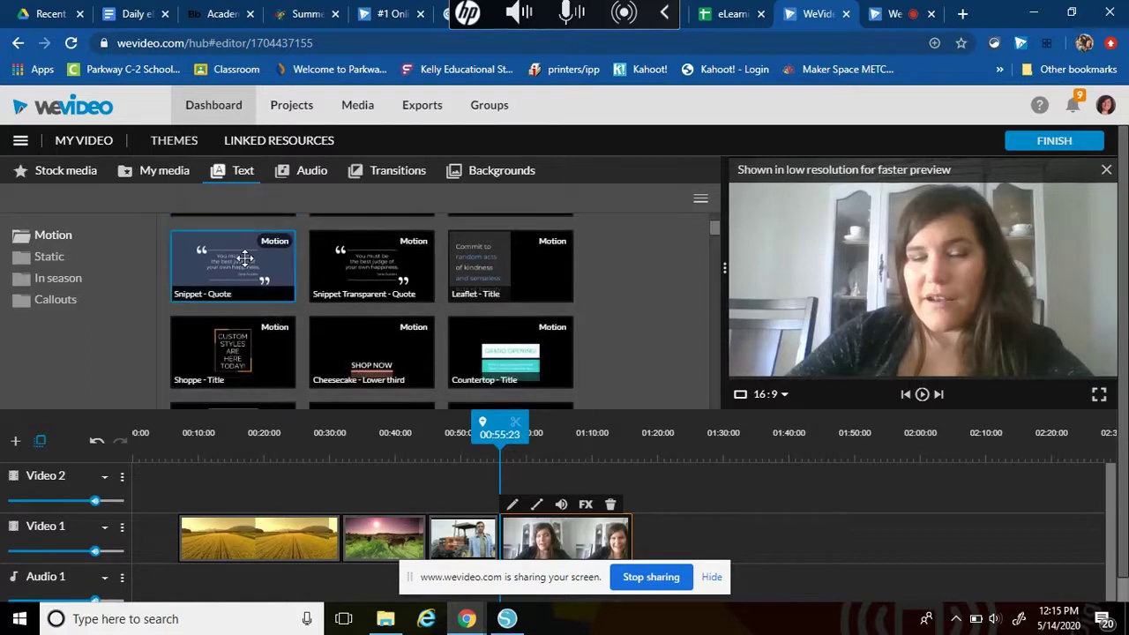
{"action": "scroll", "coordinate": [249, 254], "scroll_direction": "down", "scroll_amount": 5}
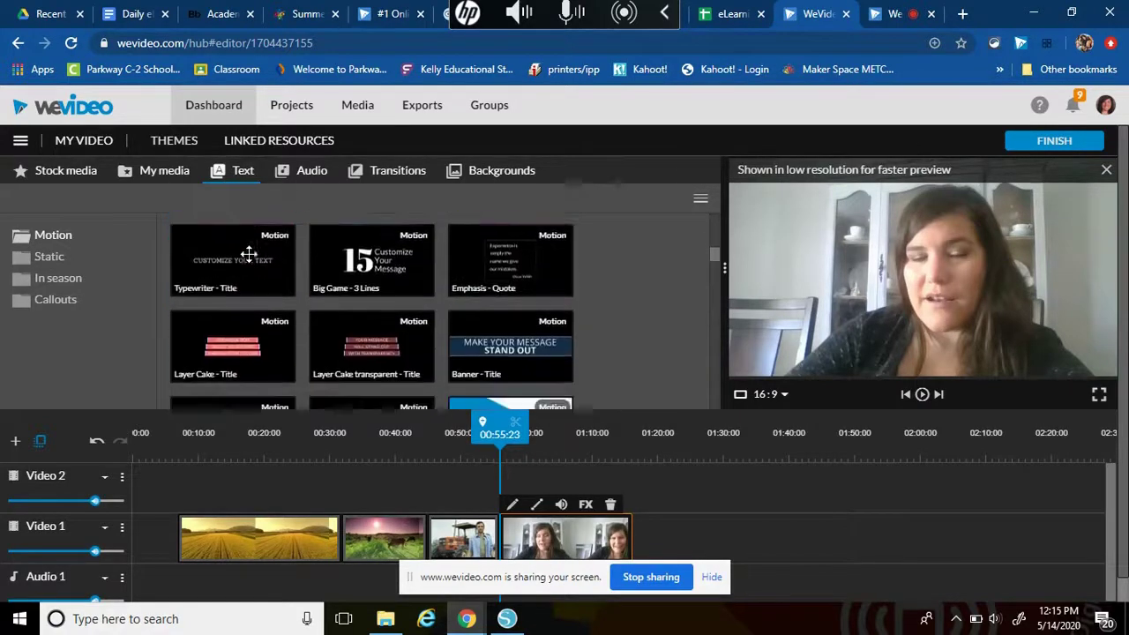
{"action": "scroll", "coordinate": [249, 254], "scroll_direction": "down", "scroll_amount": 1}
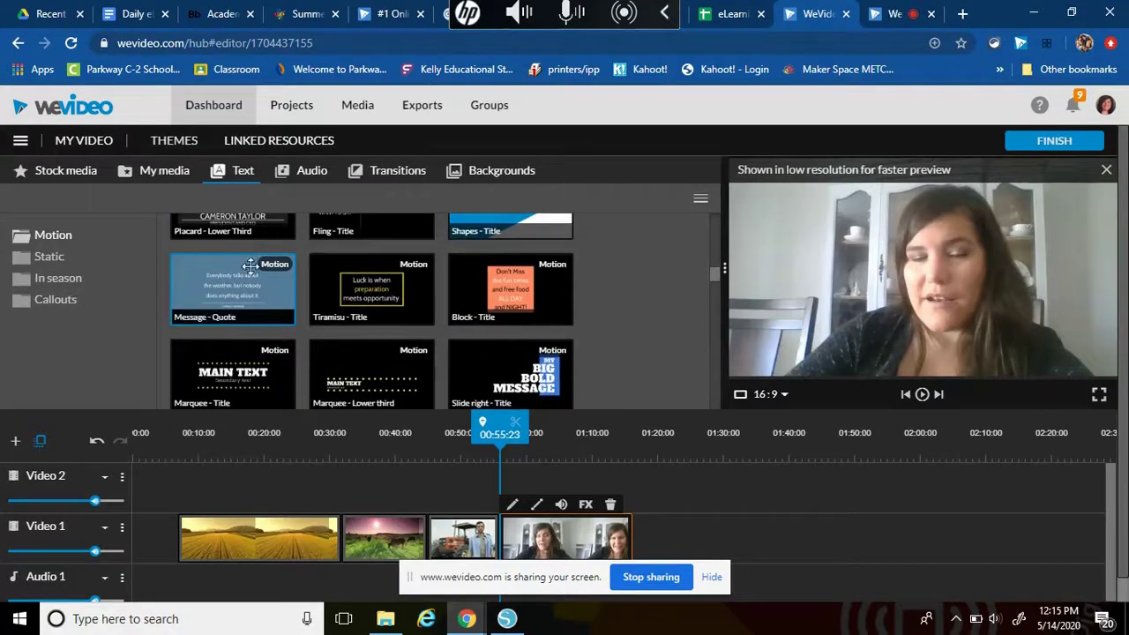
{"action": "left_click_drag", "start_coordinate": [217, 532], "coordinate": [277, 548]}
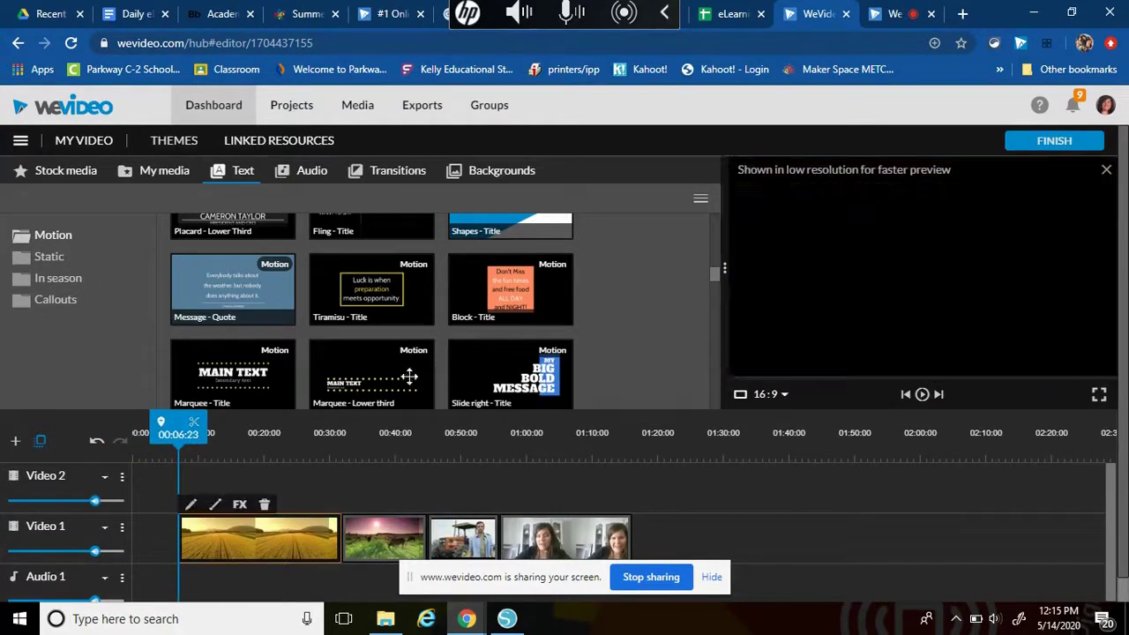
{"action": "scroll", "coordinate": [392, 355], "scroll_direction": "down", "scroll_amount": 10}
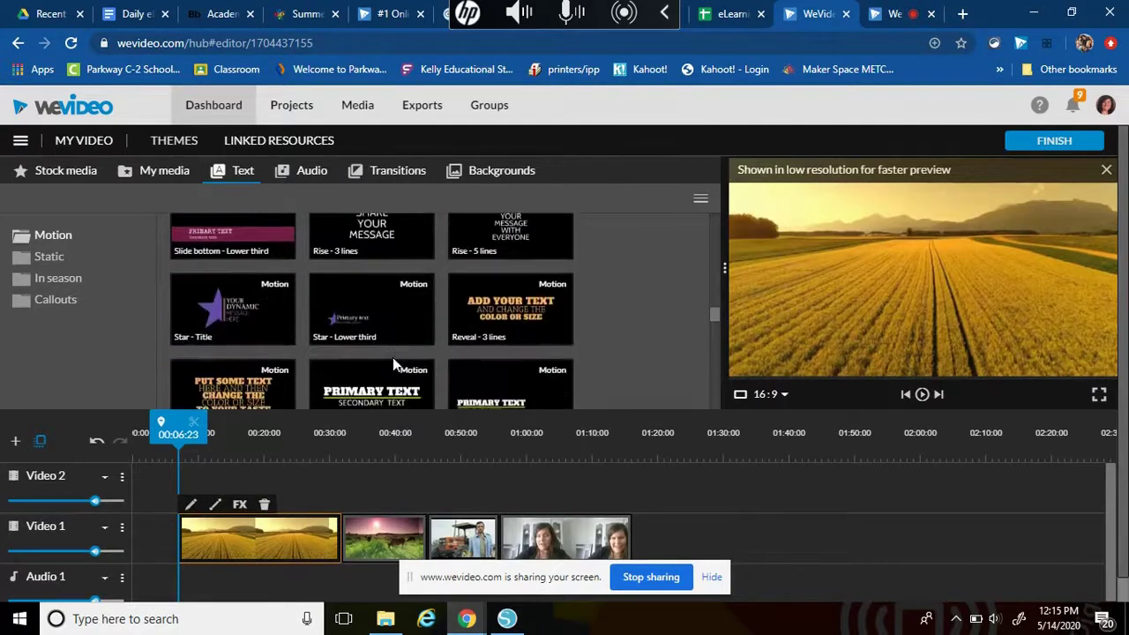
{"action": "scroll", "coordinate": [392, 358], "scroll_direction": "down", "scroll_amount": 3}
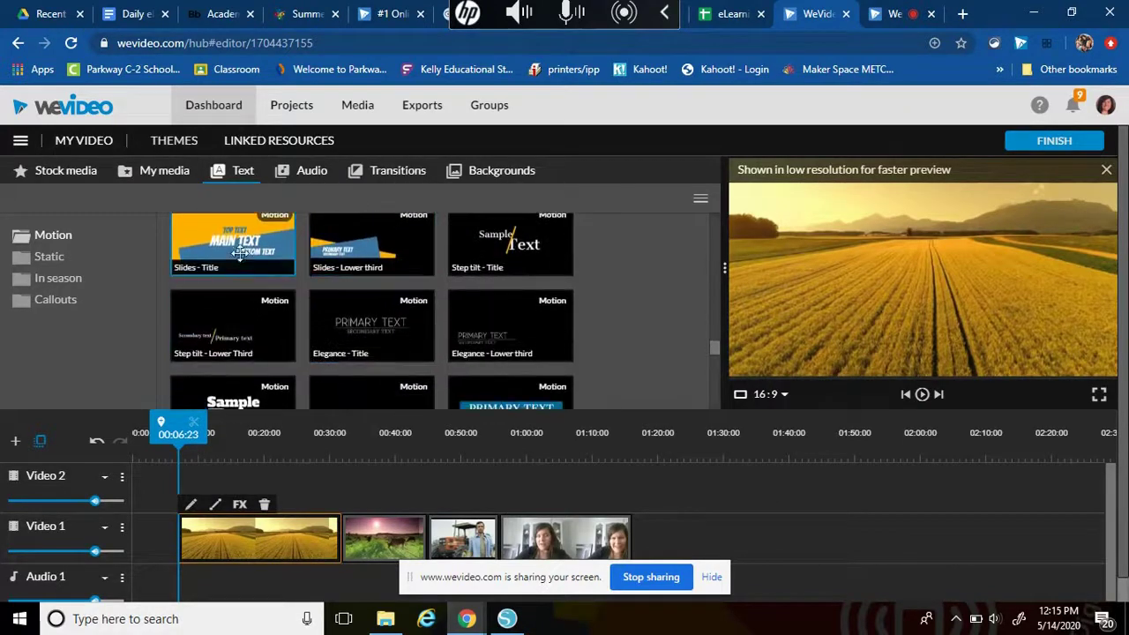
{"action": "left_click_drag", "start_coordinate": [243, 231], "coordinate": [143, 498]}
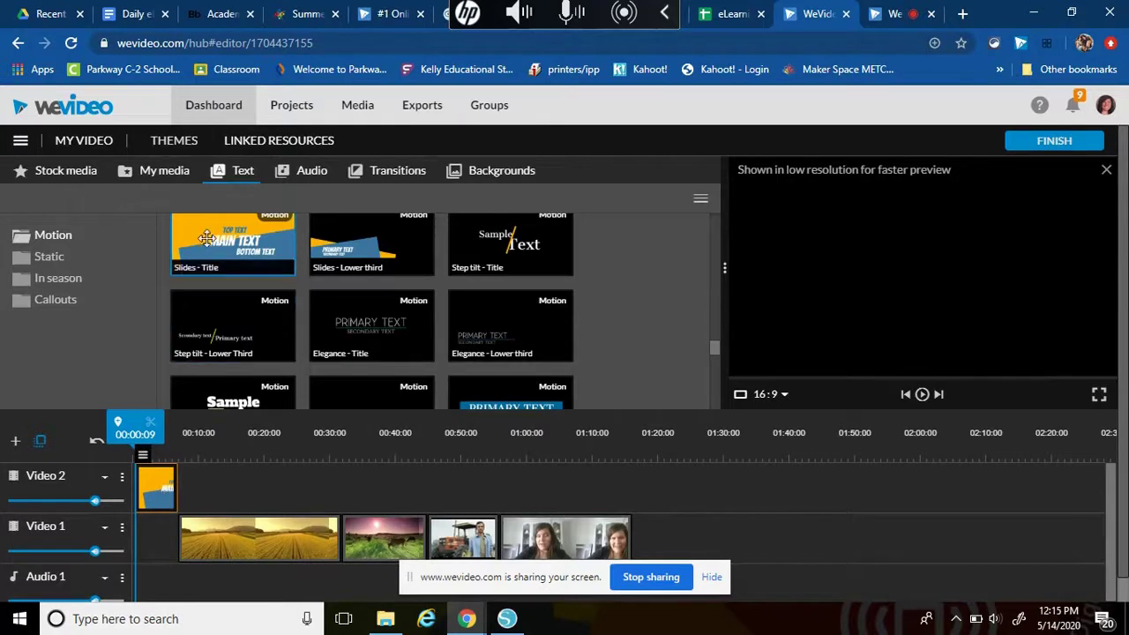
Set the opening title's lines to "The Importance", "of Farming" and a byline with the author's name, save, and preview the start of the video
{"action": "double_click", "coordinate": [162, 498]}
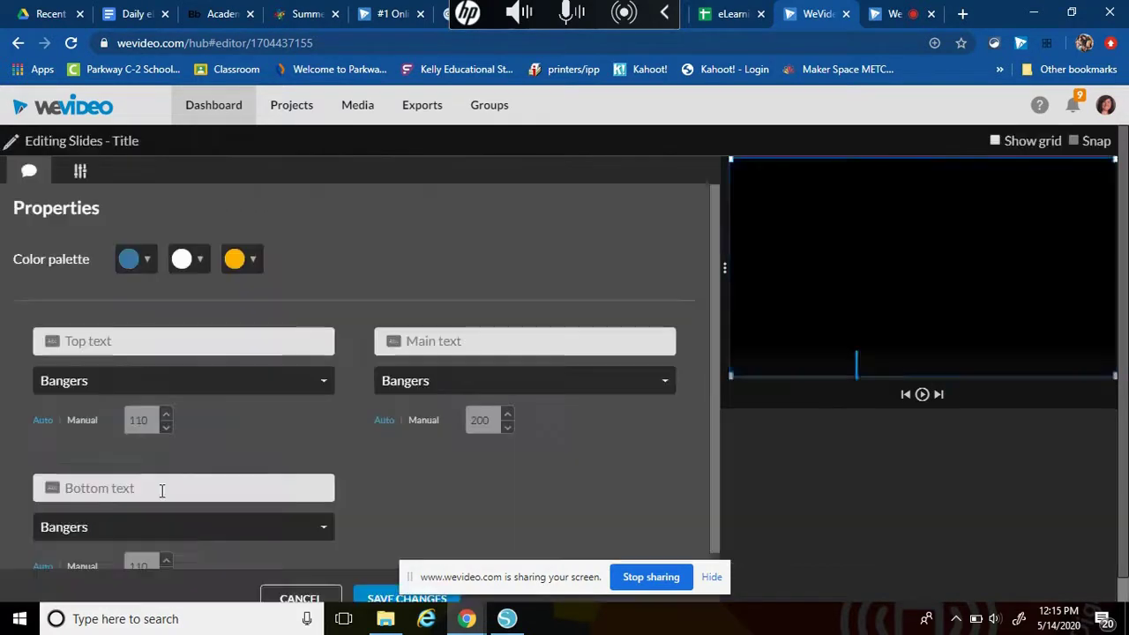
{"action": "left_click", "coordinate": [115, 342]}
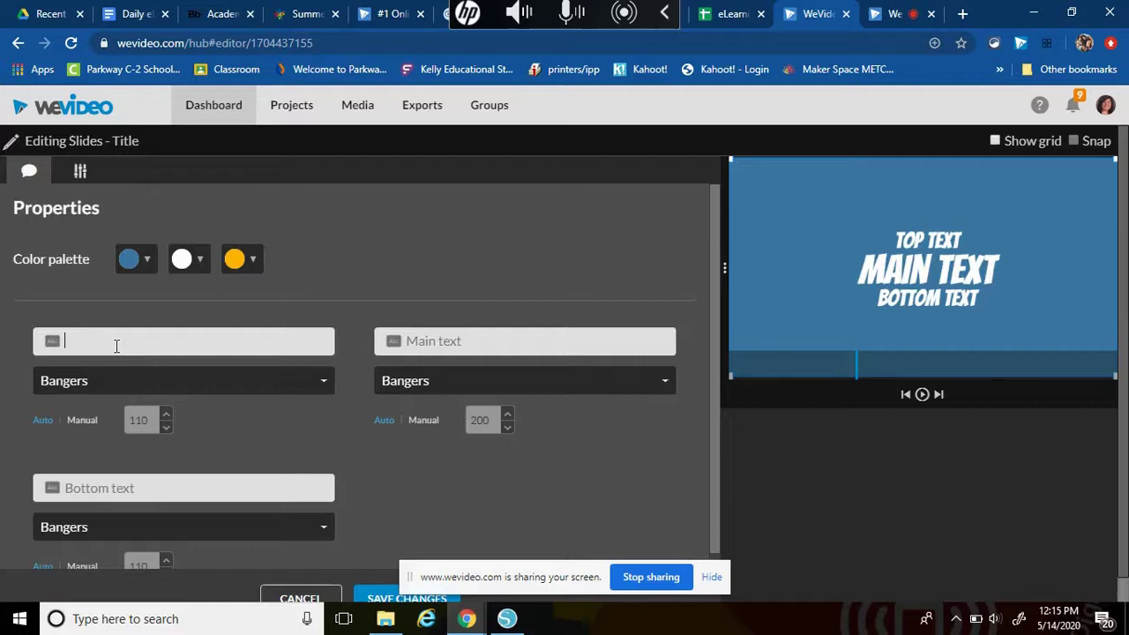
{"action": "type", "text": "The Importance"}
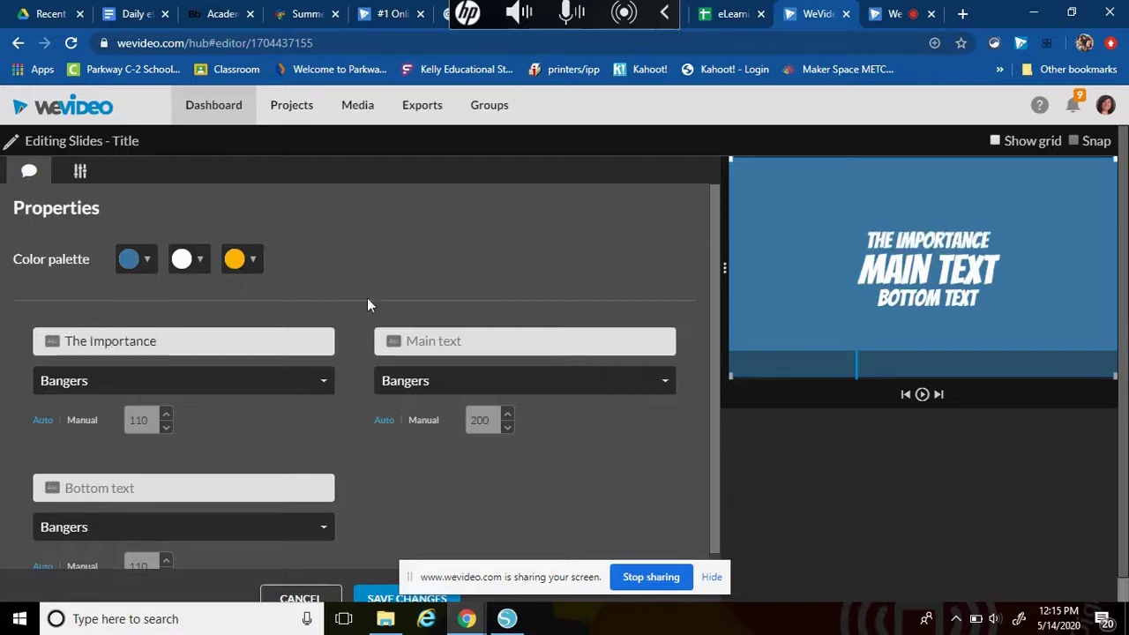
{"action": "left_click", "coordinate": [521, 342]}
{"action": "type", "text": "of Far"}
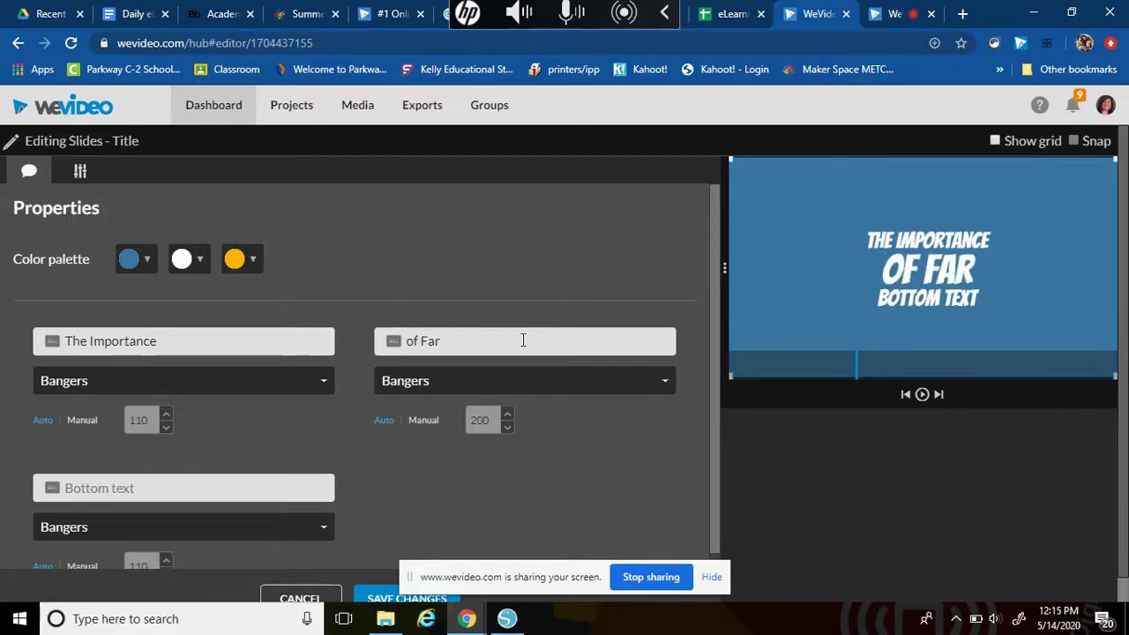
{"action": "type", "text": "ming"}
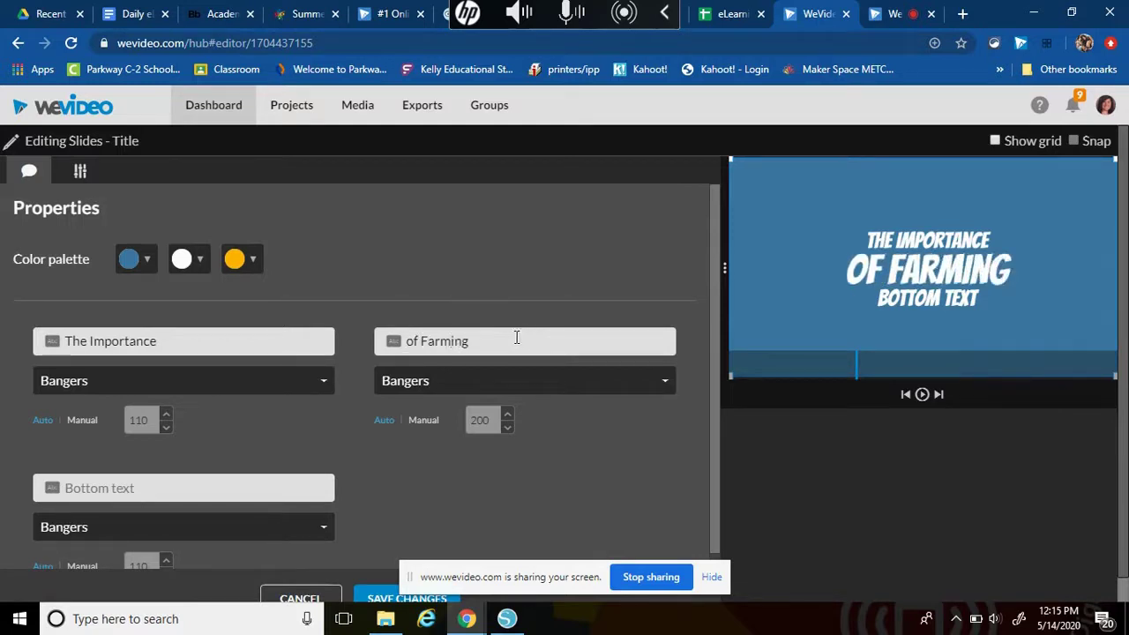
{"action": "left_click", "coordinate": [287, 481]}
{"action": "type", "text": "by Mrs. Stilts"}
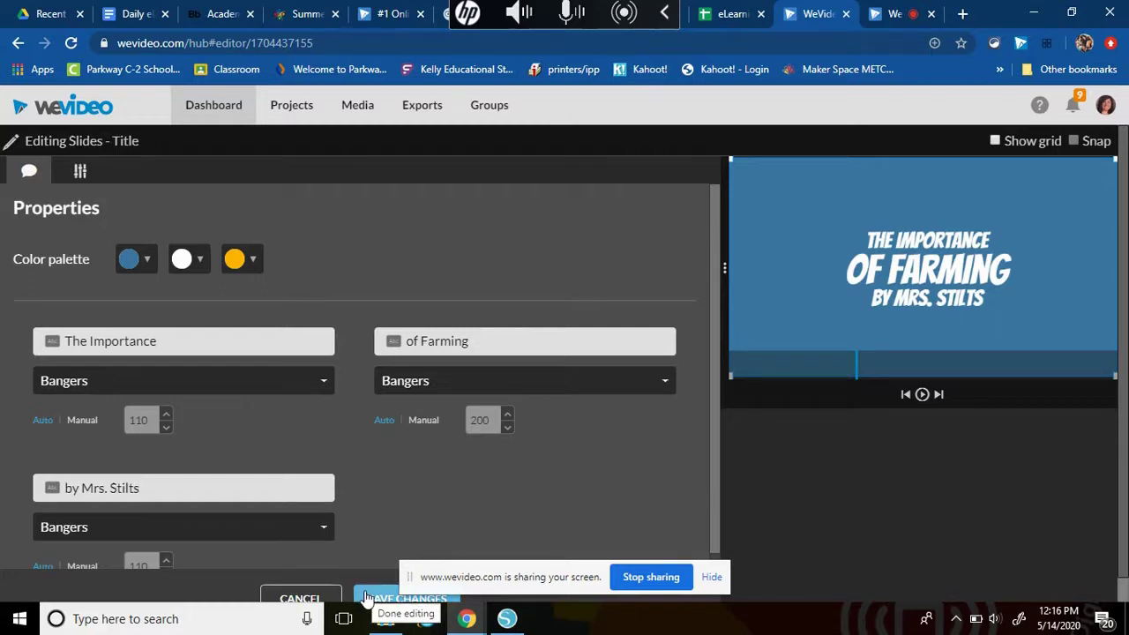
{"action": "left_click", "coordinate": [366, 599]}
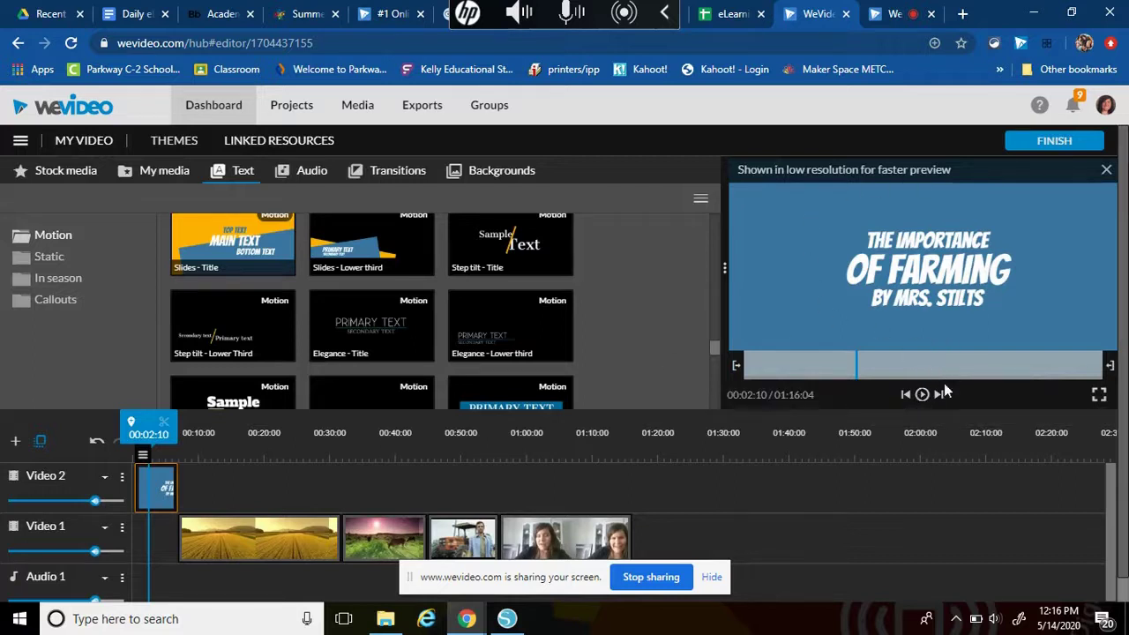
{"action": "left_click", "coordinate": [922, 395]}
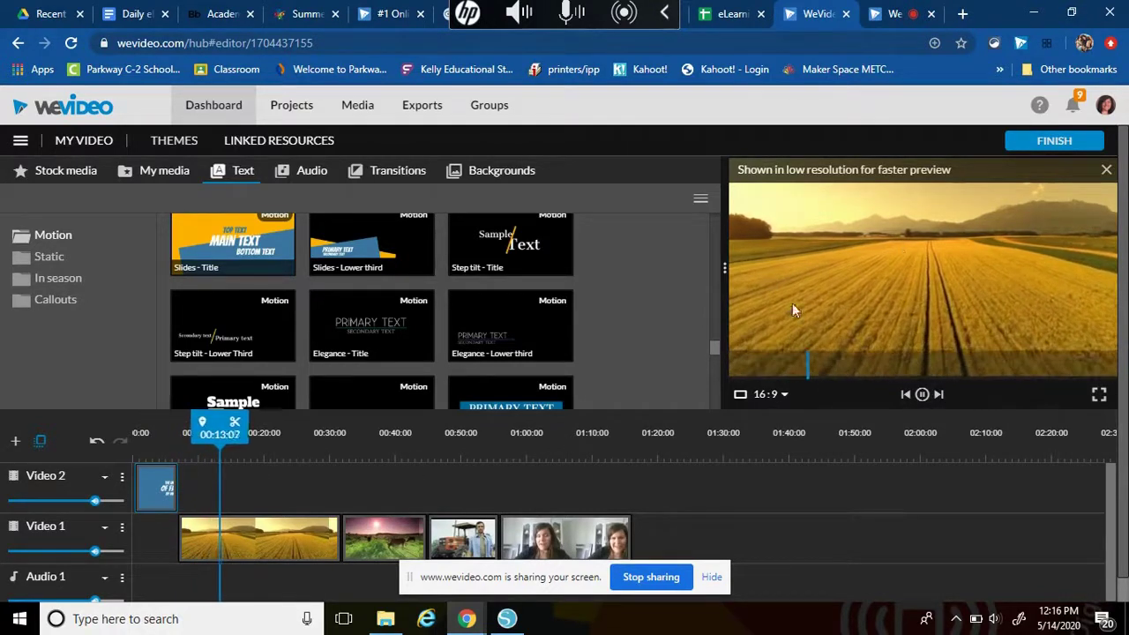
{"action": "left_click", "coordinate": [922, 395]}
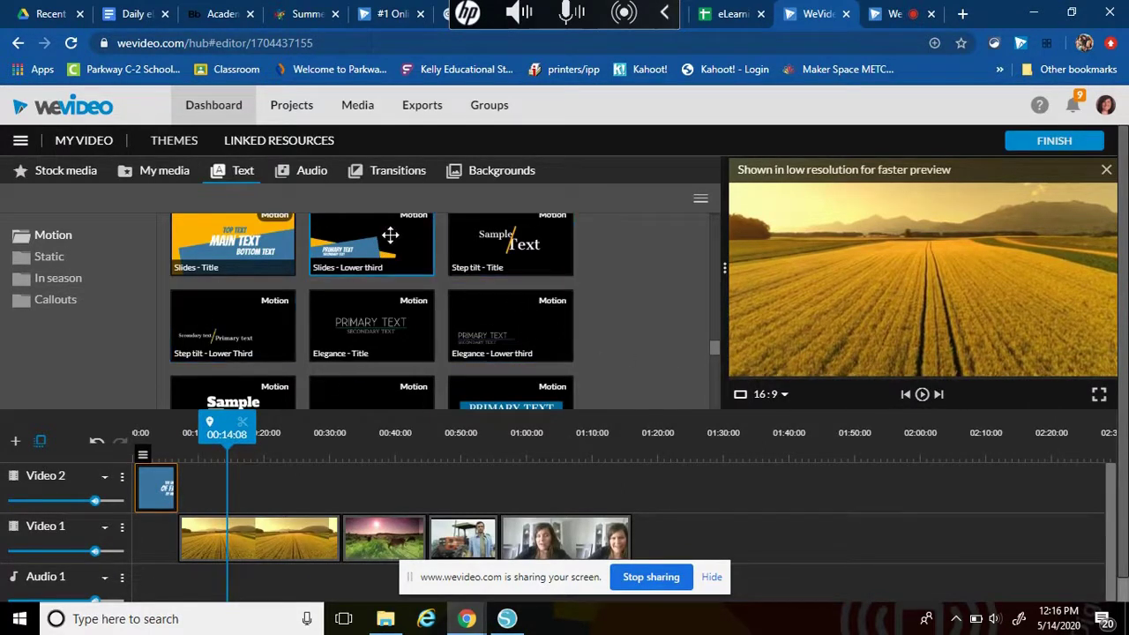
{"action": "left_click_drag", "start_coordinate": [389, 239], "coordinate": [341, 499]}
{"action": "left_click", "coordinate": [331, 509]}
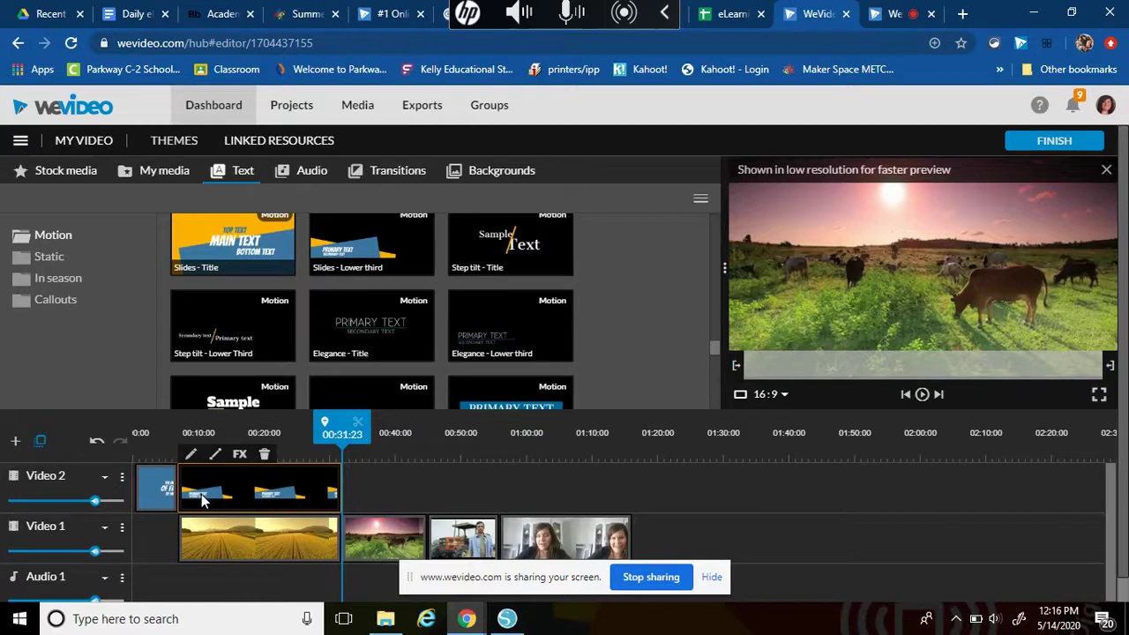
{"action": "double_click", "coordinate": [202, 501]}
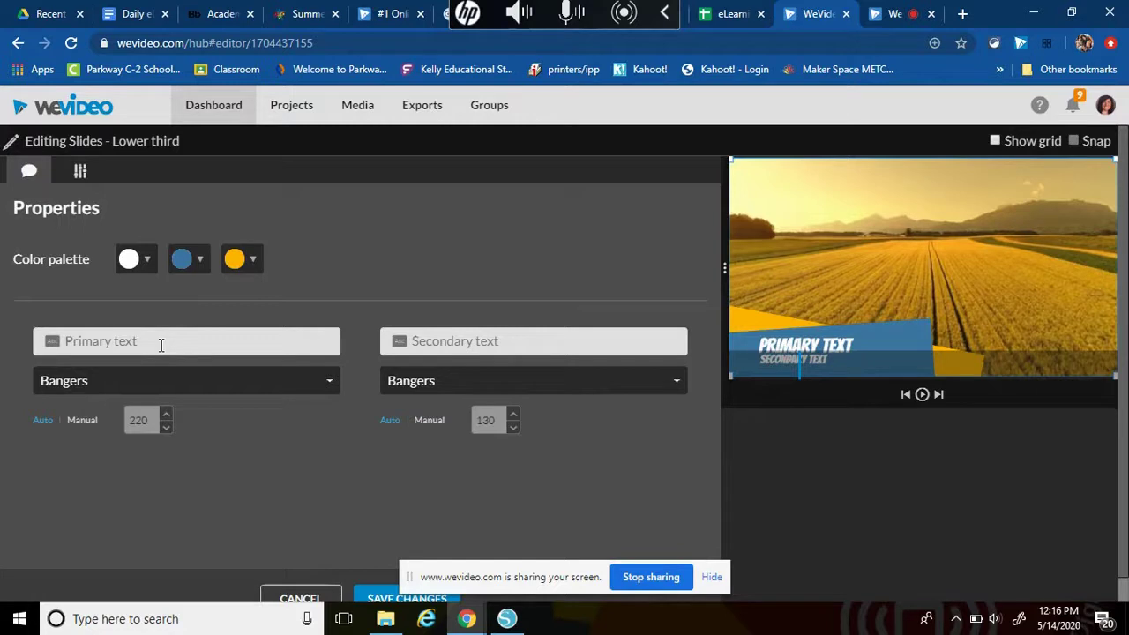
{"action": "left_click", "coordinate": [298, 598]}
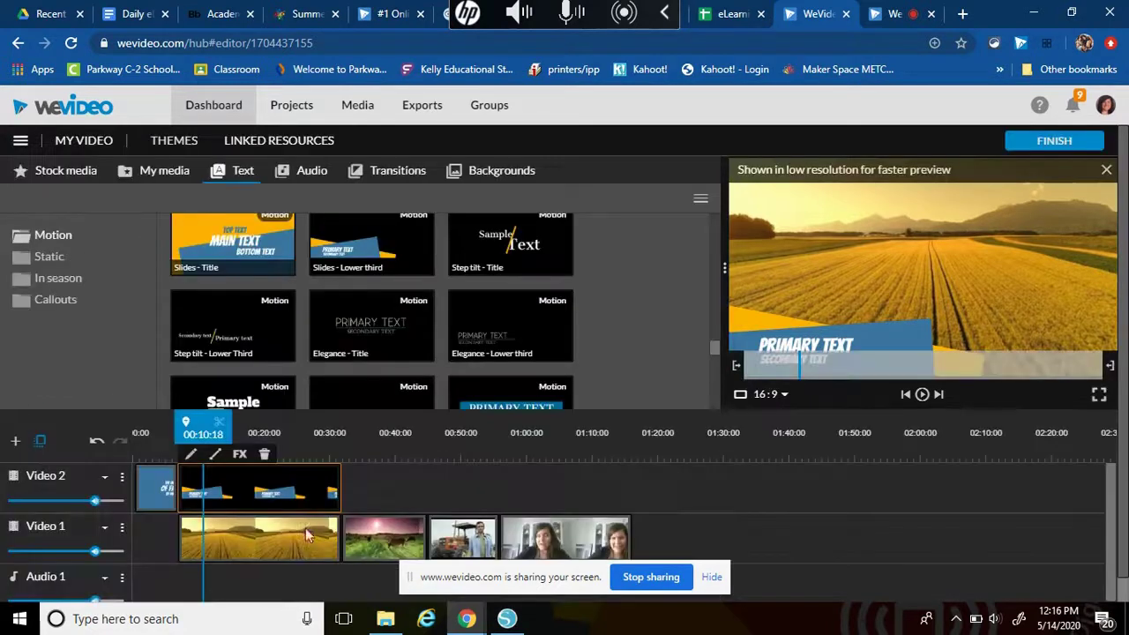
{"action": "left_click", "coordinate": [264, 456]}
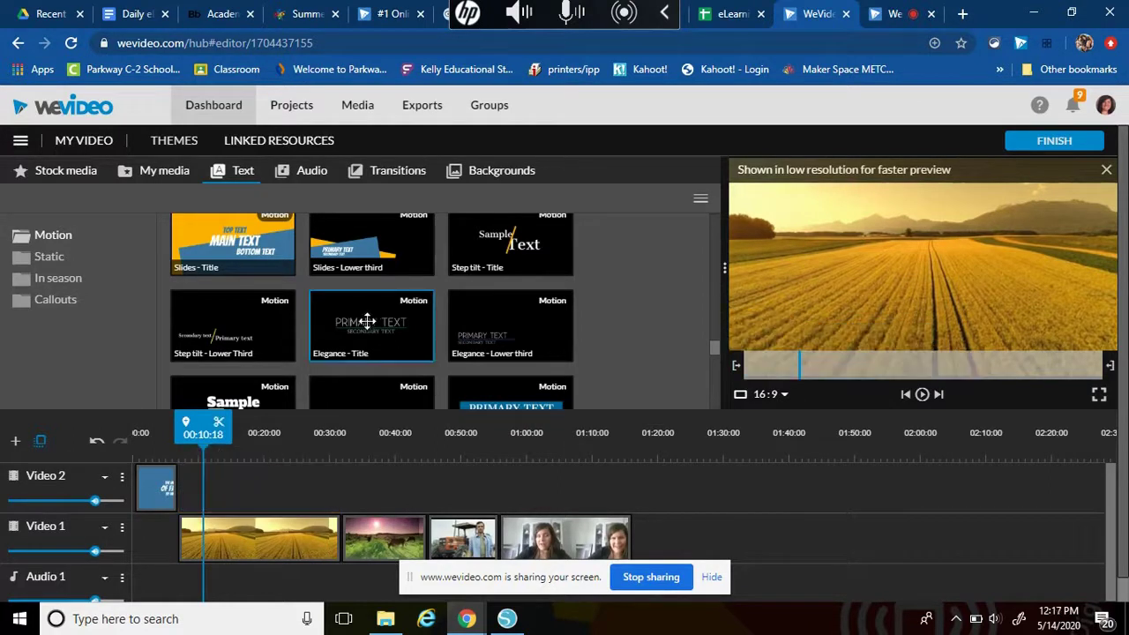
Add the "Rise - 5 lines" motion text to Video 2 after the opening title, spanning the full length of the golden field clip
{"action": "scroll", "coordinate": [366, 322], "scroll_direction": "down", "scroll_amount": 3}
{"action": "scroll", "coordinate": [367, 322], "scroll_direction": "down", "scroll_amount": 5}
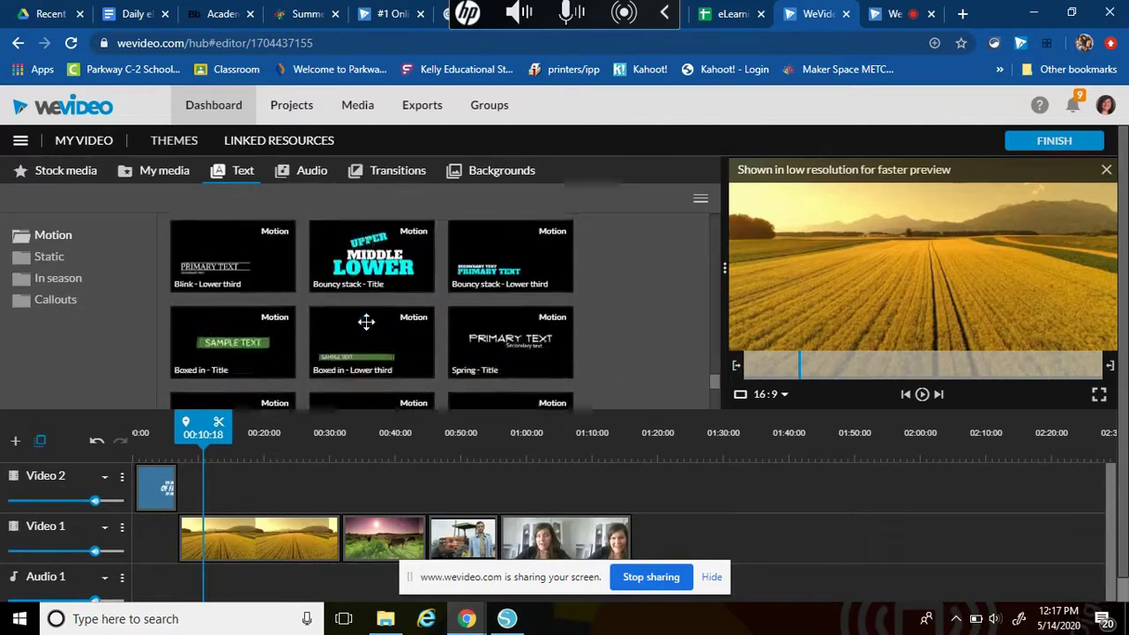
{"action": "scroll", "coordinate": [367, 322], "scroll_direction": "down", "scroll_amount": 1}
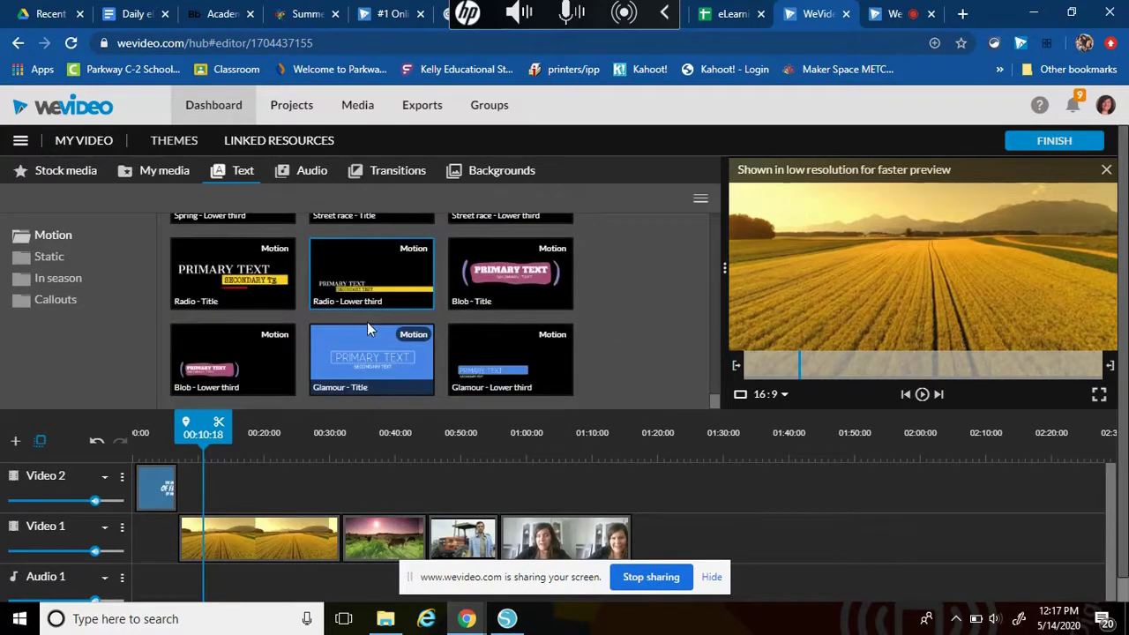
{"action": "scroll", "coordinate": [368, 322], "scroll_direction": "down", "scroll_amount": 10}
{"action": "scroll", "coordinate": [369, 325], "scroll_direction": "down", "scroll_amount": 3}
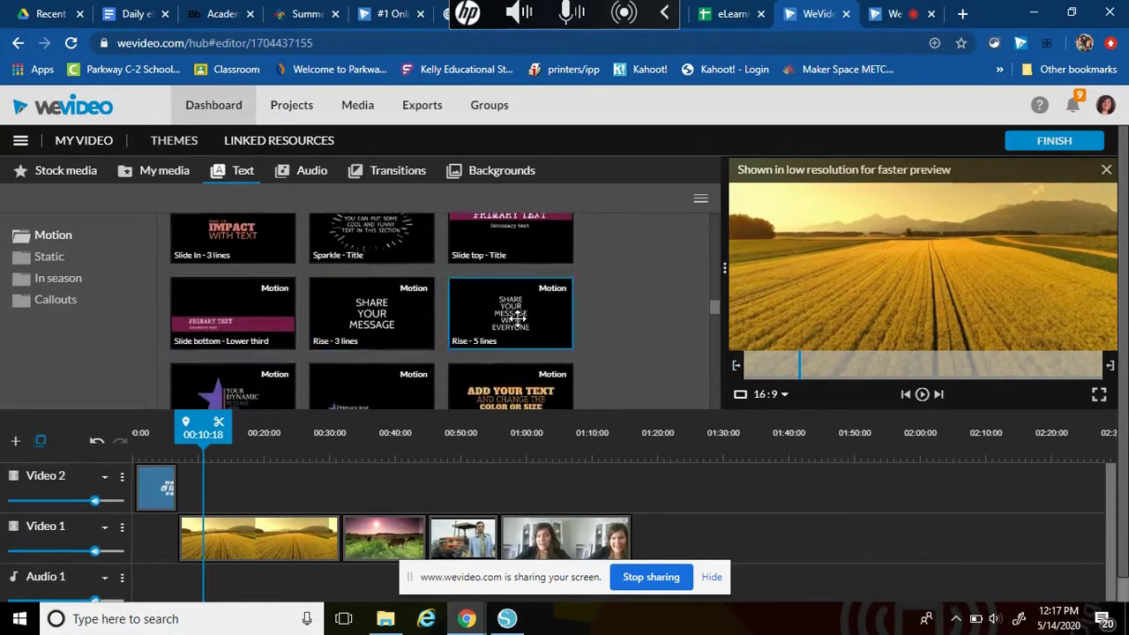
{"action": "left_click_drag", "start_coordinate": [517, 318], "coordinate": [343, 493]}
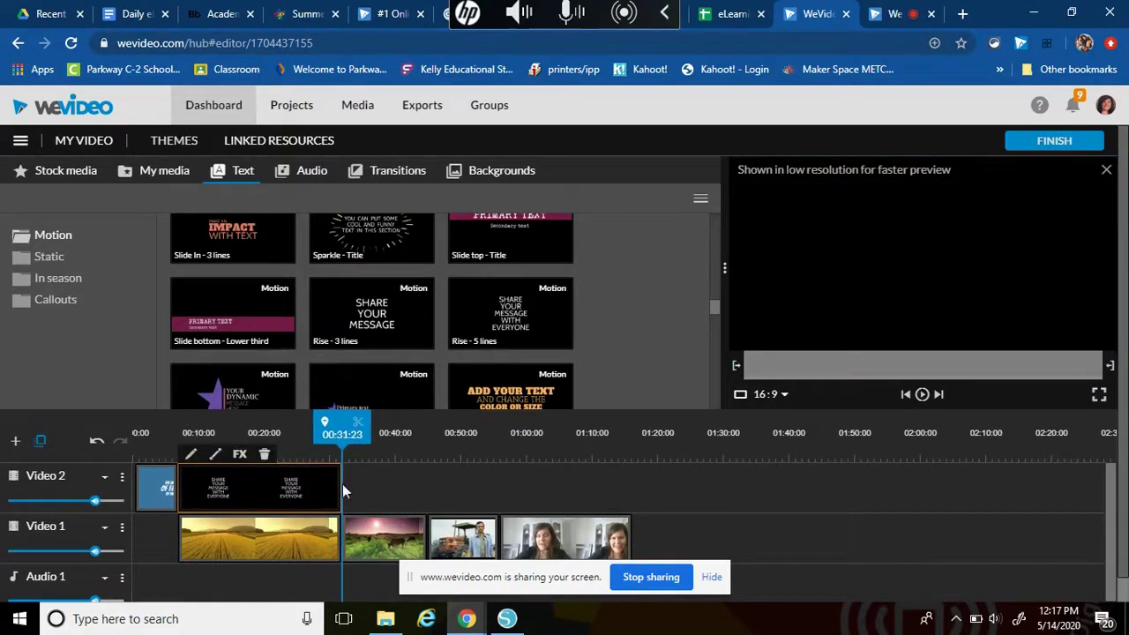
{"action": "double_click", "coordinate": [208, 489]}
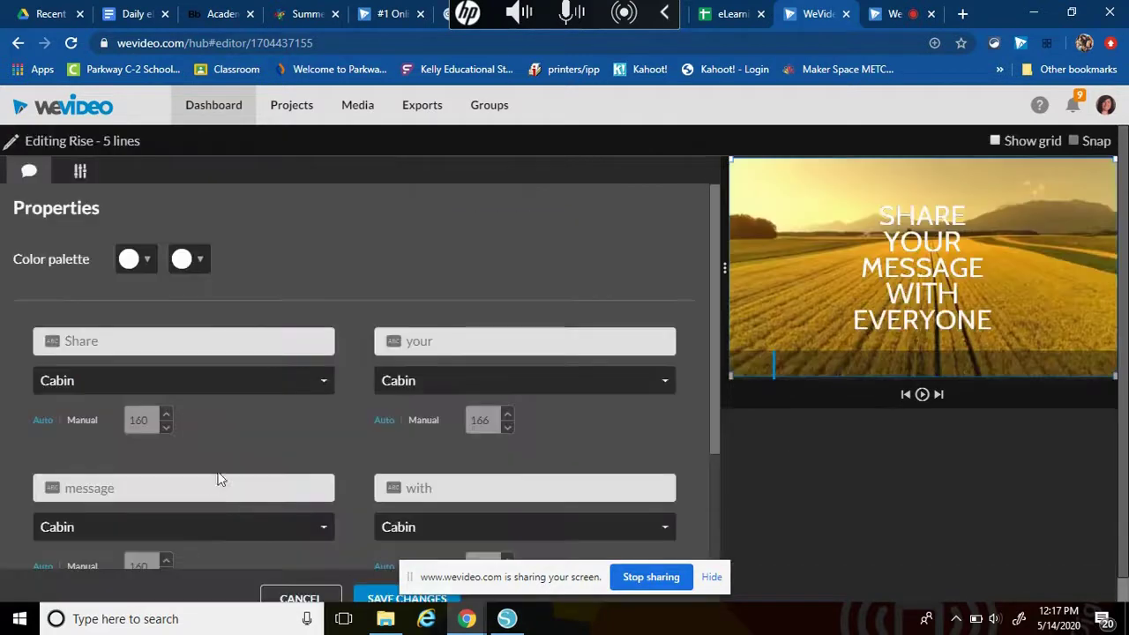
{"action": "left_click", "coordinate": [291, 600]}
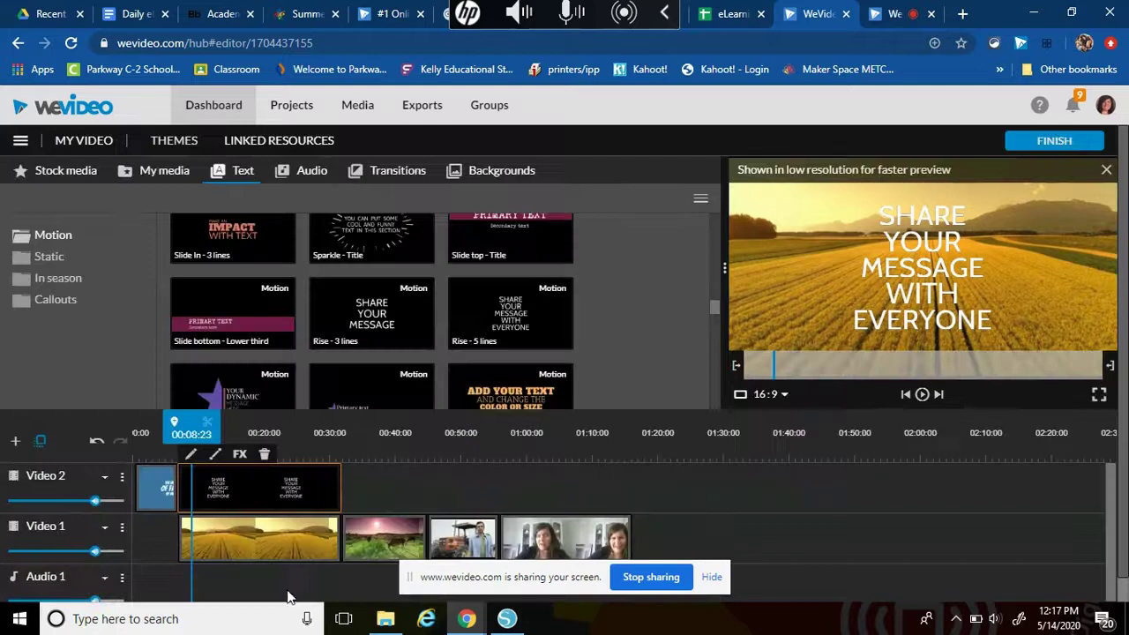
Set the first line of the motion text over the field clip to "Farming is very important."
{"action": "double_click", "coordinate": [221, 498]}
{"action": "left_click", "coordinate": [185, 342]}
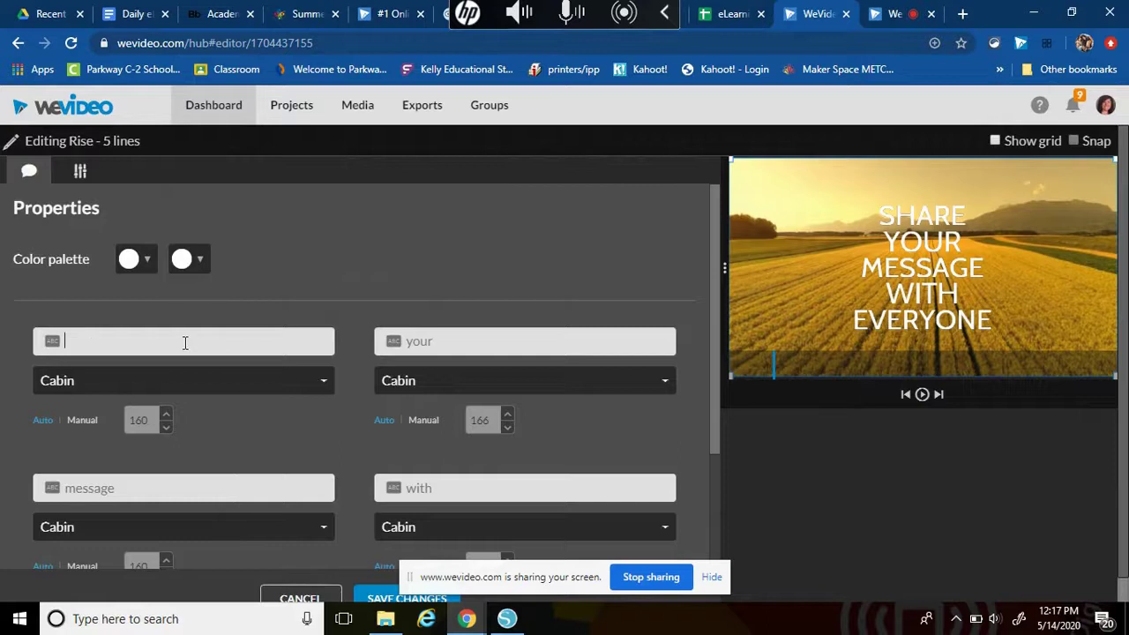
{"action": "type", "text": "Farming"}
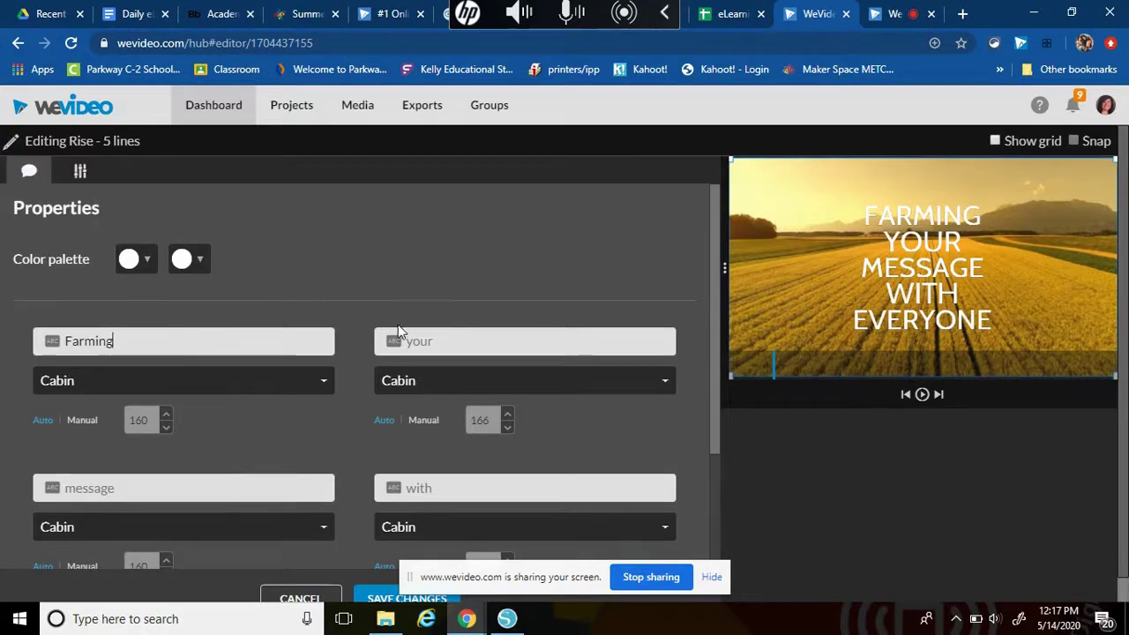
{"action": "type", "text": "is v"}
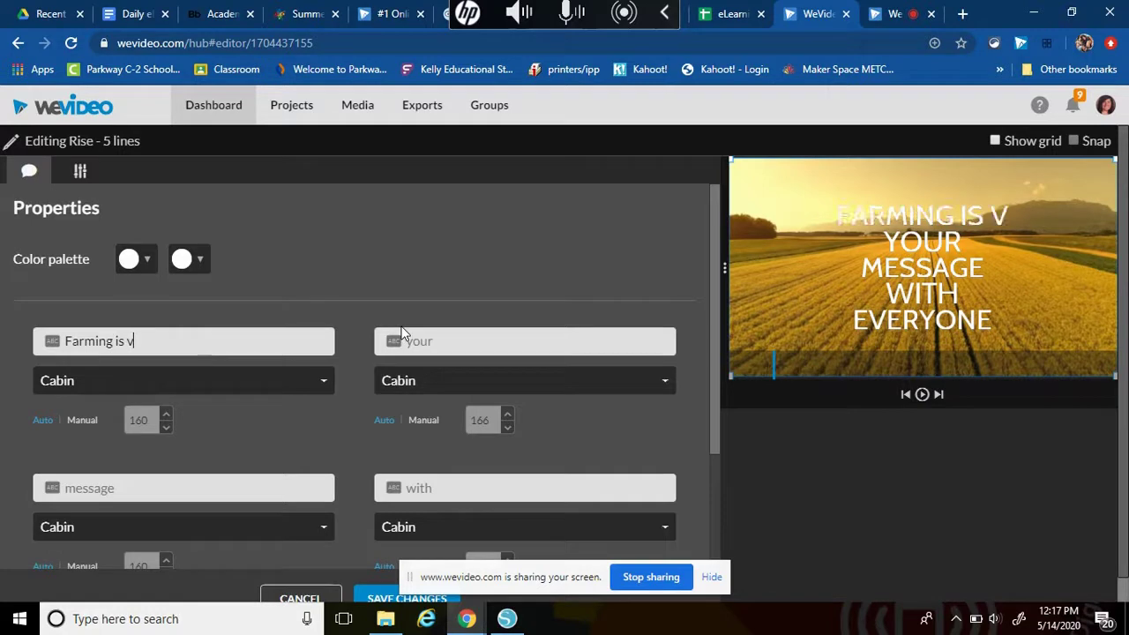
{"action": "type", "text": "ery important"}
{"action": "left_click", "coordinate": [499, 340]}
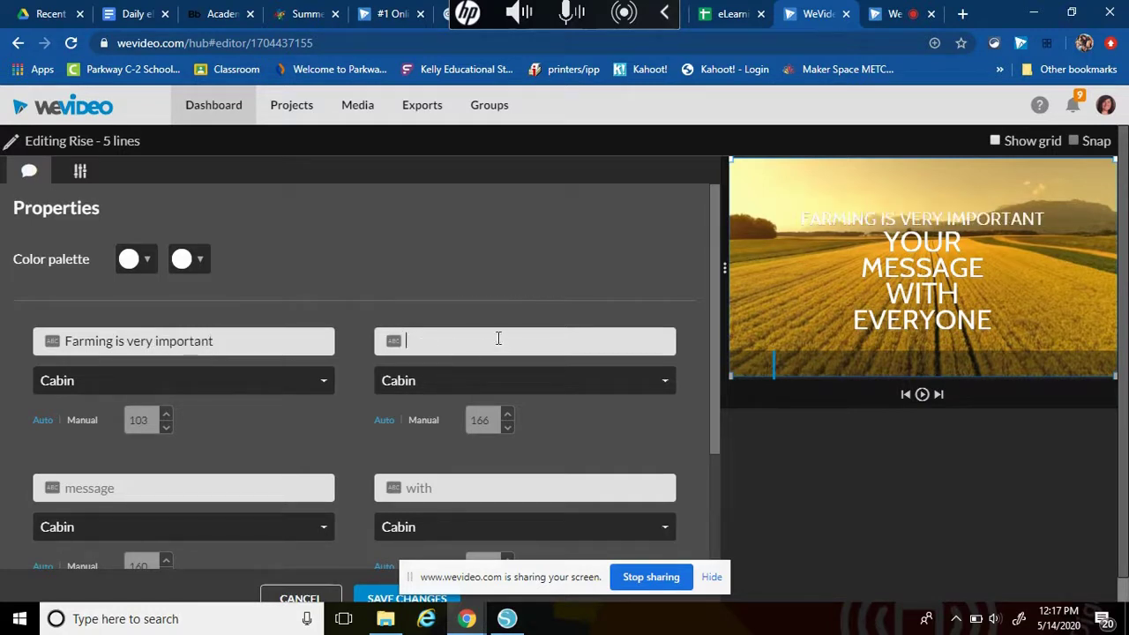
{"action": "left_click", "coordinate": [275, 333]}
Set the second line of the field clip's text to "We need farmers to grow the food we eat." and save the changes
{"action": "left_click", "coordinate": [433, 335]}
{"action": "type", "text": "We nee"}
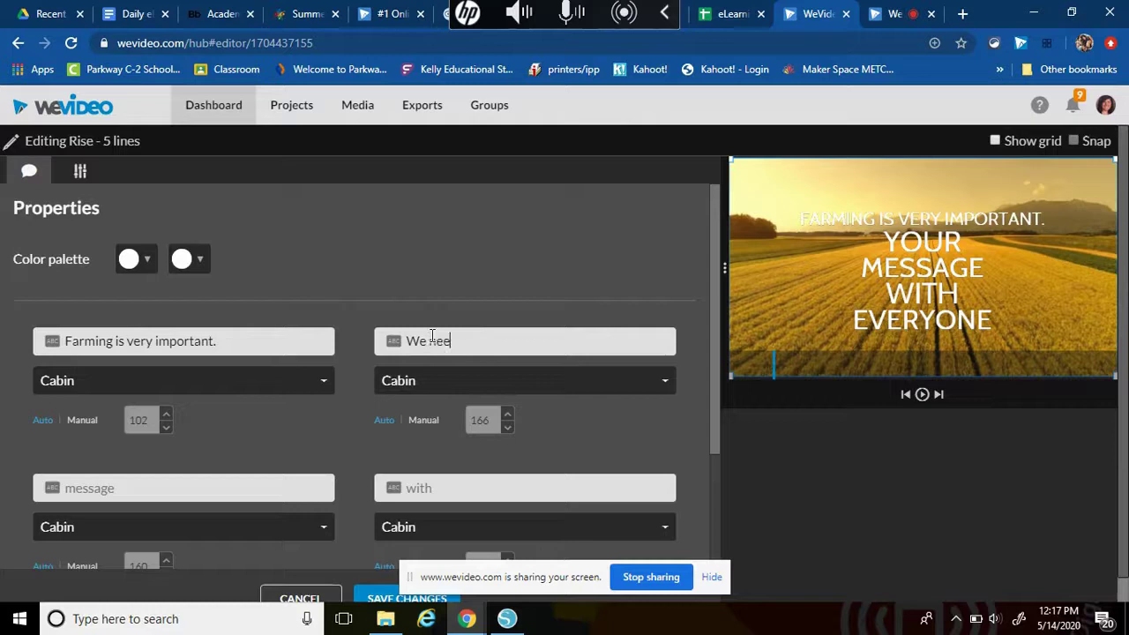
{"action": "type", "text": "d farmers to"}
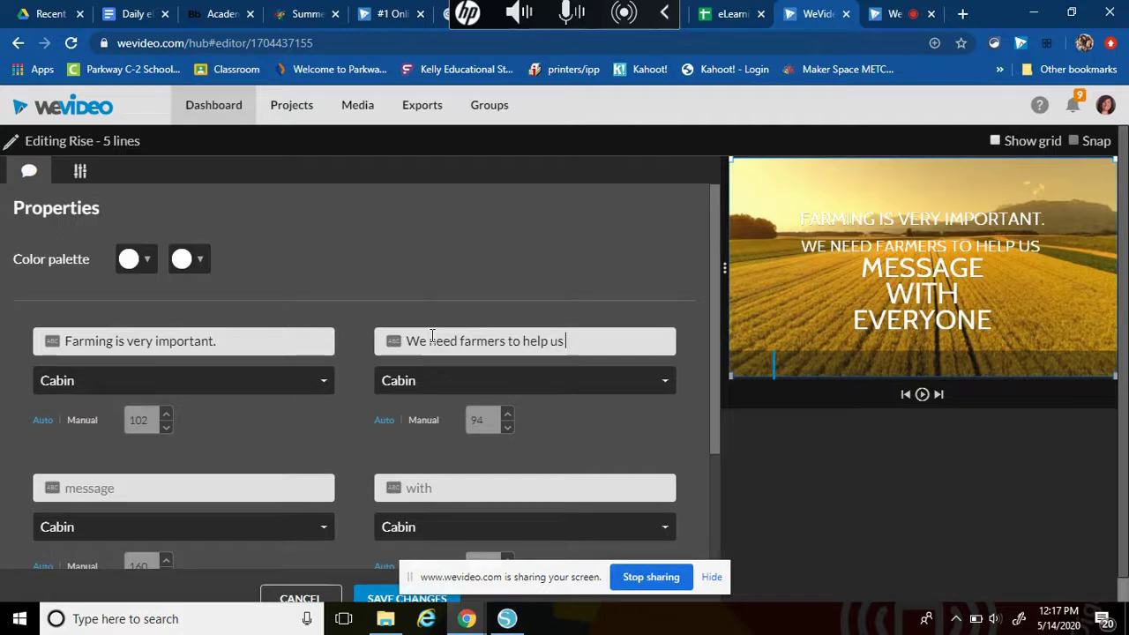
{"action": "type", "text": "help us get"}
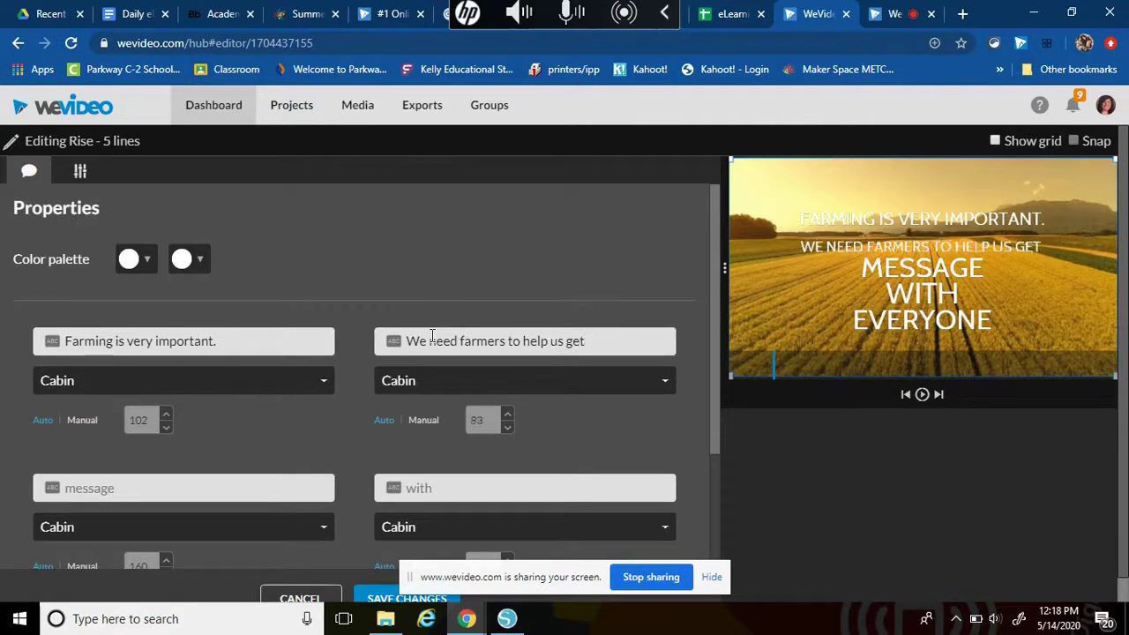
{"action": "key", "text": "BackSpace"}
{"action": "key", "text": "BackSpace"}
{"action": "key", "text": "BackSpace"}
{"action": "key", "text": "BackSpace"}
{"action": "key", "text": "BackSpace"}
{"action": "key", "text": "BackSpace"}
{"action": "key", "text": "BackSpace"}
{"action": "key", "text": "BackSpace"}
{"action": "key", "text": "BackSpace"}
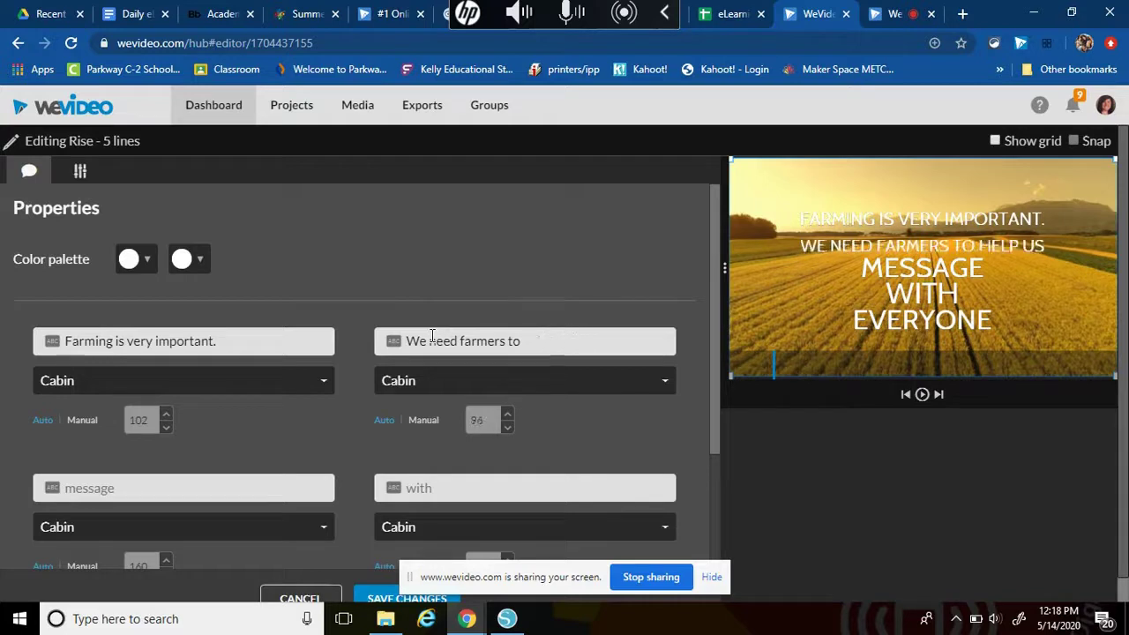
{"action": "type", "text": "grow the food we eat."}
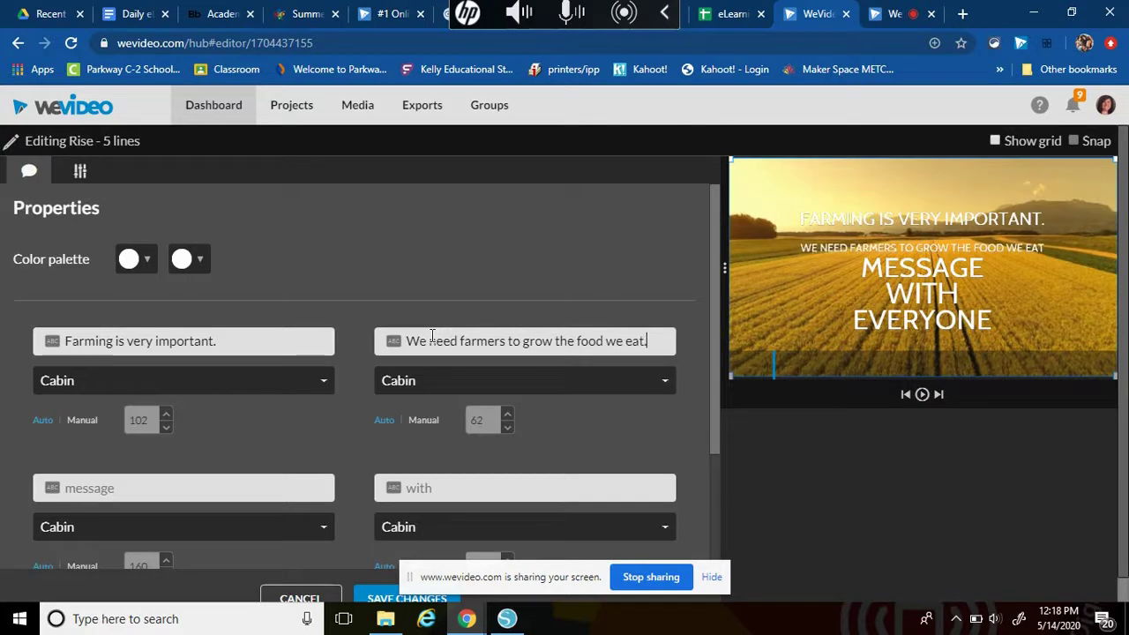
{"action": "left_click", "coordinate": [124, 486]}
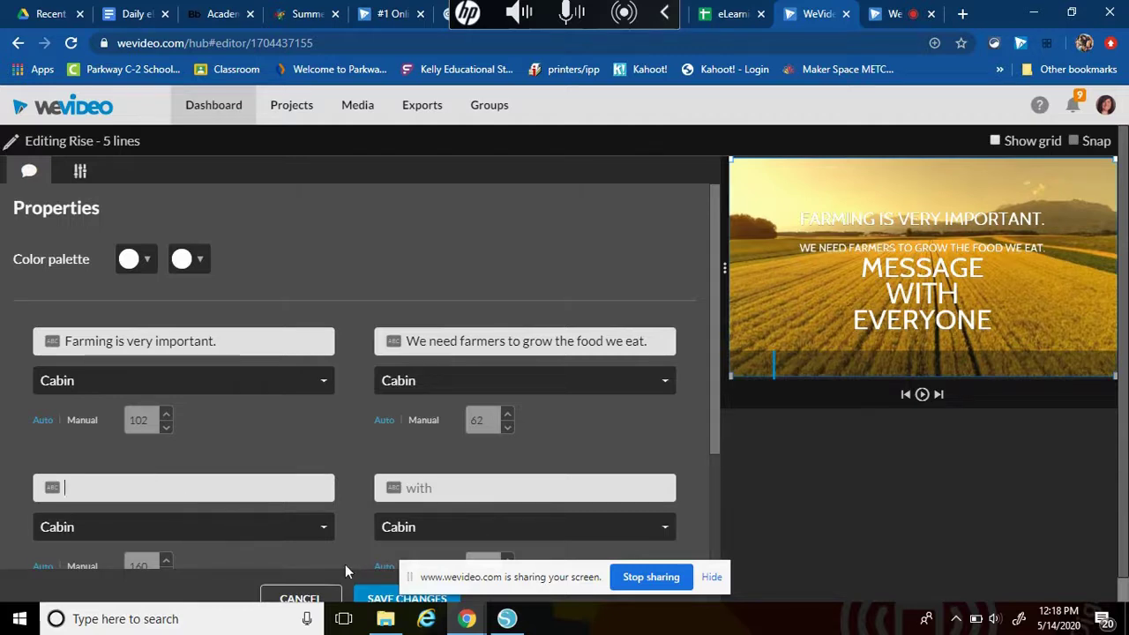
{"action": "left_click", "coordinate": [377, 593]}
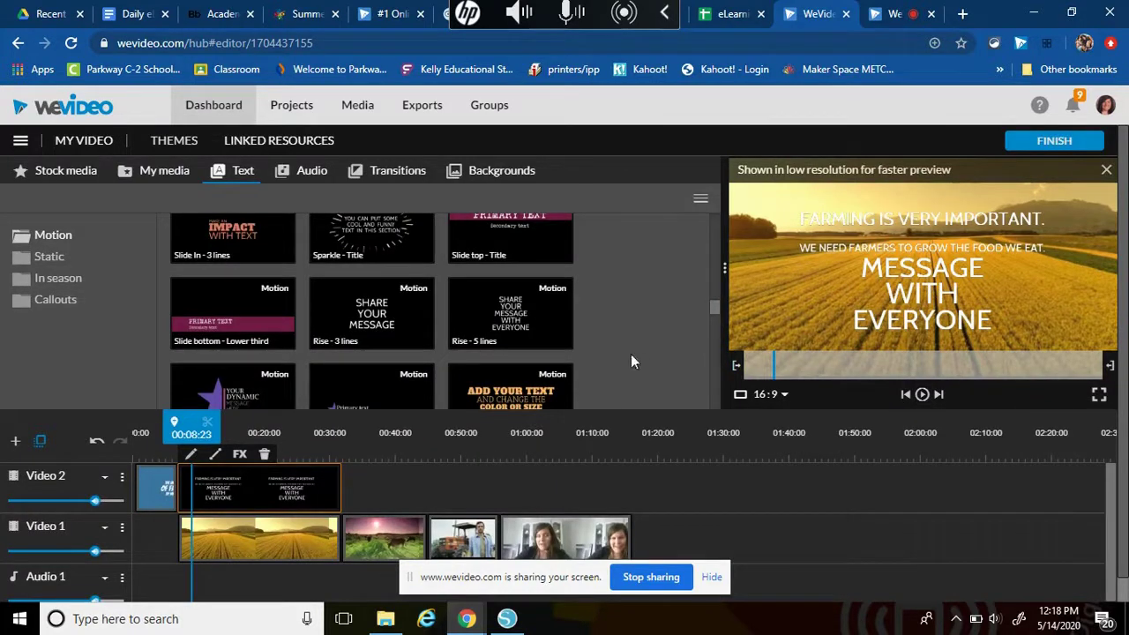
Add the "Rise - 5 lines" motion text to Video 2 directly above the cow pasture clip, matching that clip's length
{"action": "left_click", "coordinate": [386, 547]}
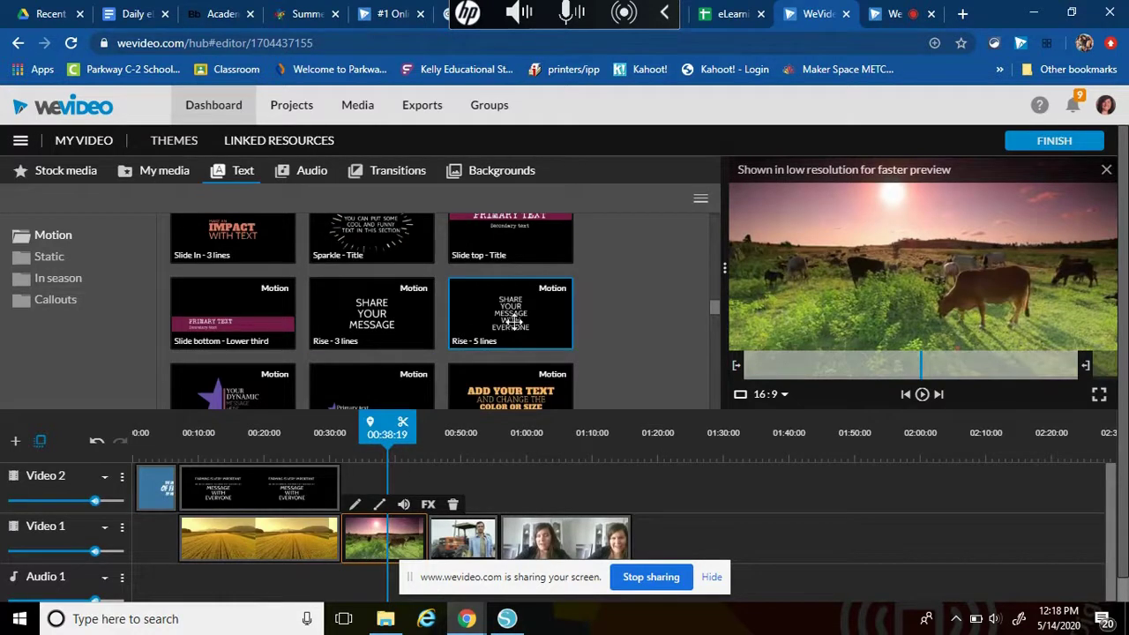
{"action": "left_click_drag", "start_coordinate": [515, 314], "coordinate": [430, 491]}
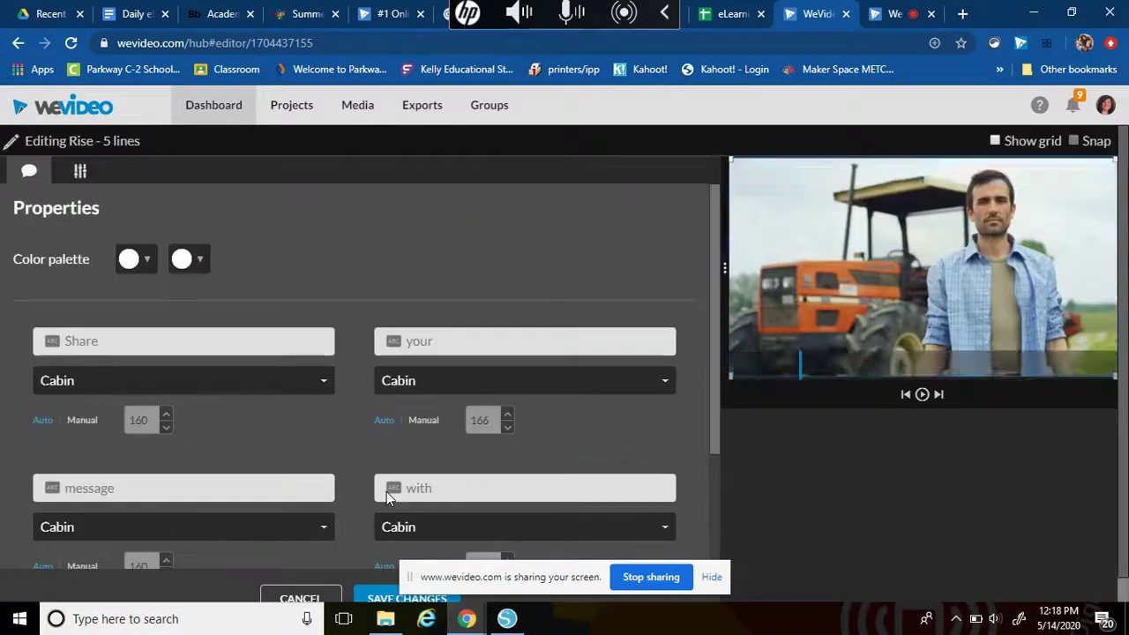
{"action": "double_click", "coordinate": [388, 497]}
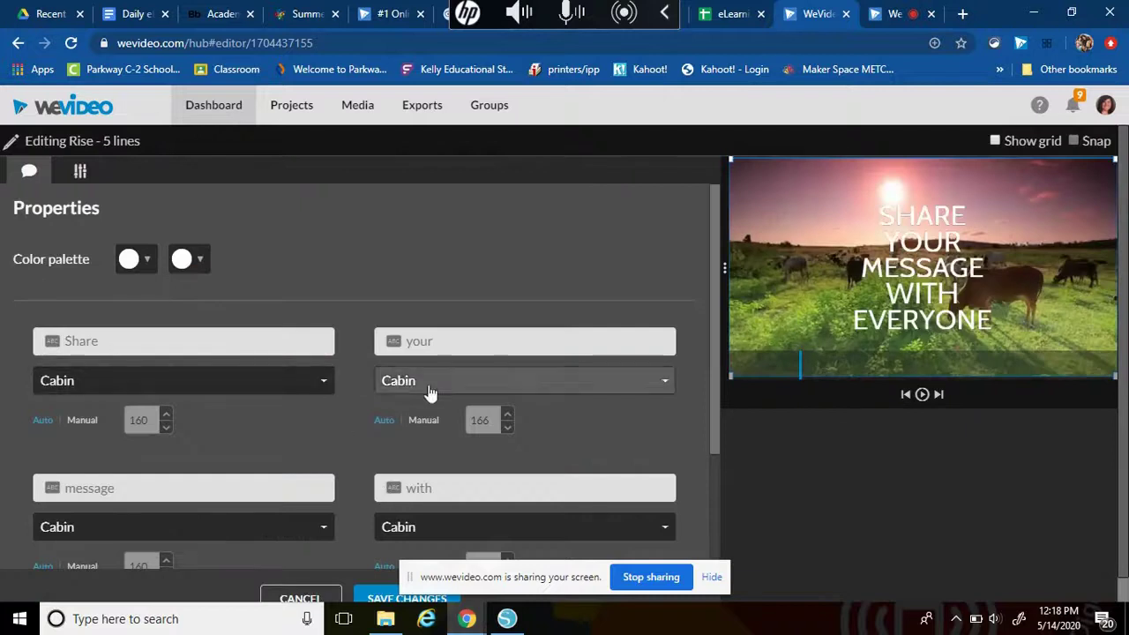
{"action": "left_click", "coordinate": [296, 599]}
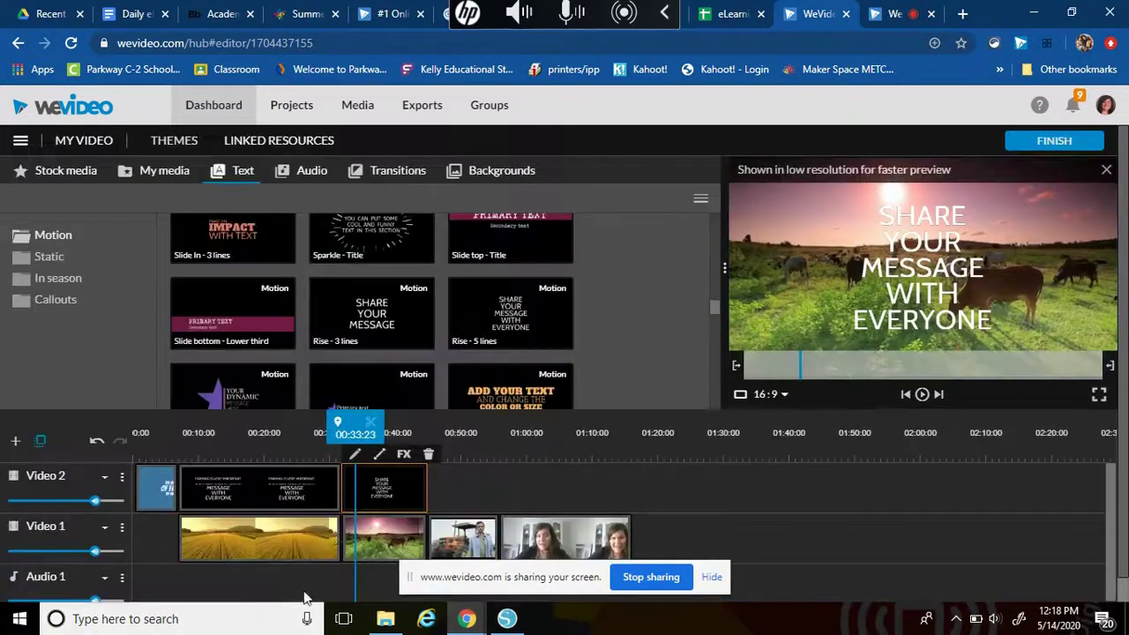
Set the first line of the motion text over the cow clip to "Livestock is important to farming."
{"action": "double_click", "coordinate": [381, 490]}
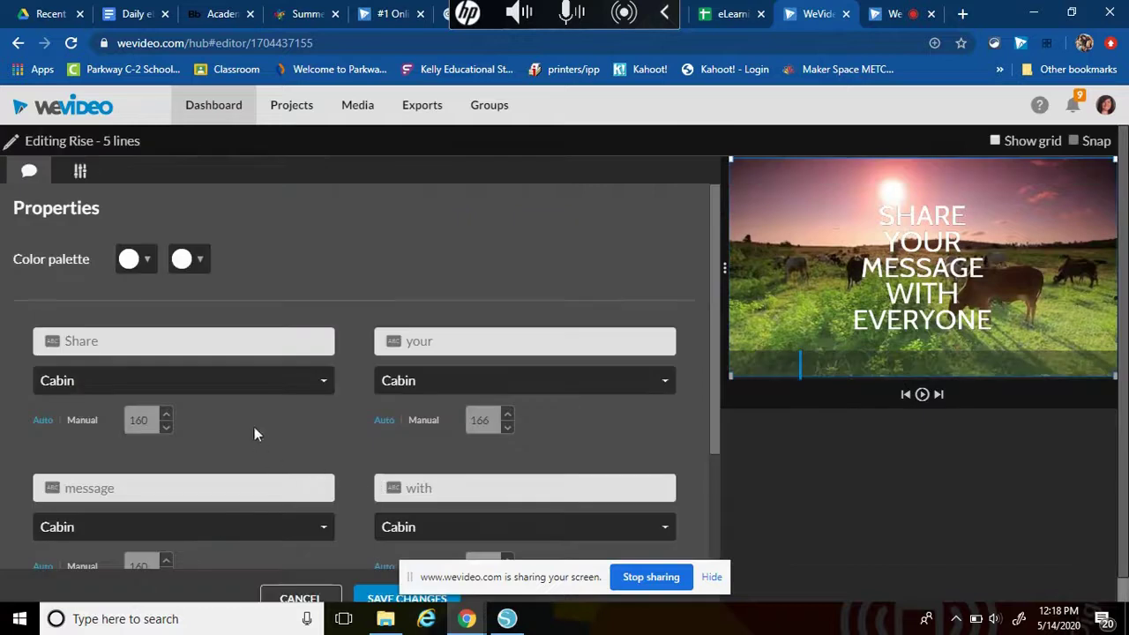
{"action": "double_click", "coordinate": [221, 342]}
{"action": "key", "text": "BackSpace"}
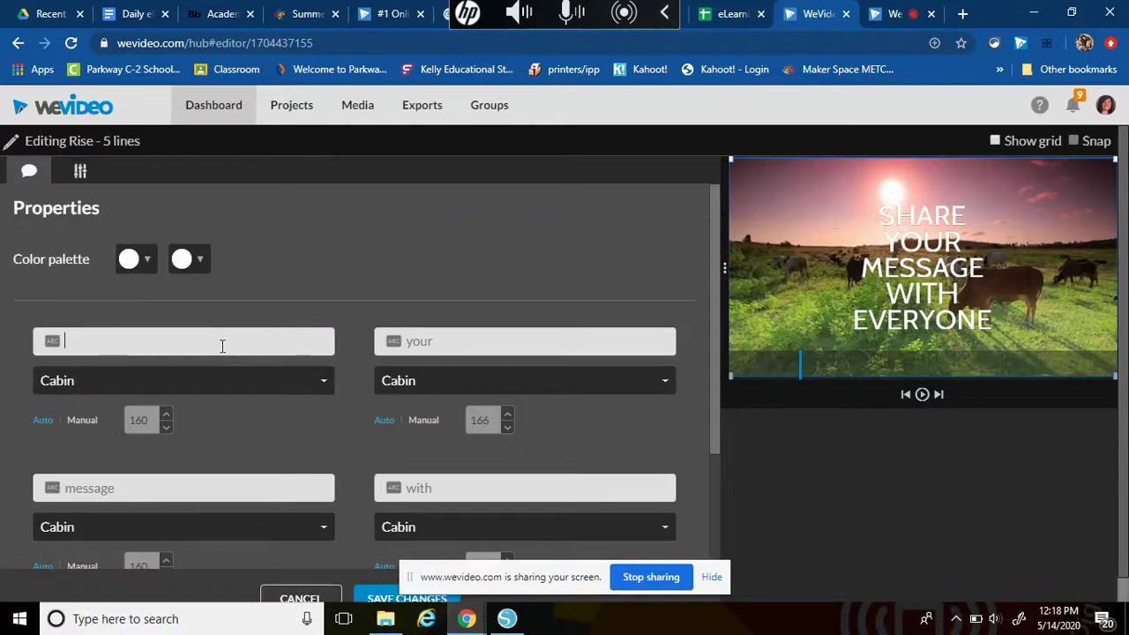
{"action": "type", "text": "Livesto"}
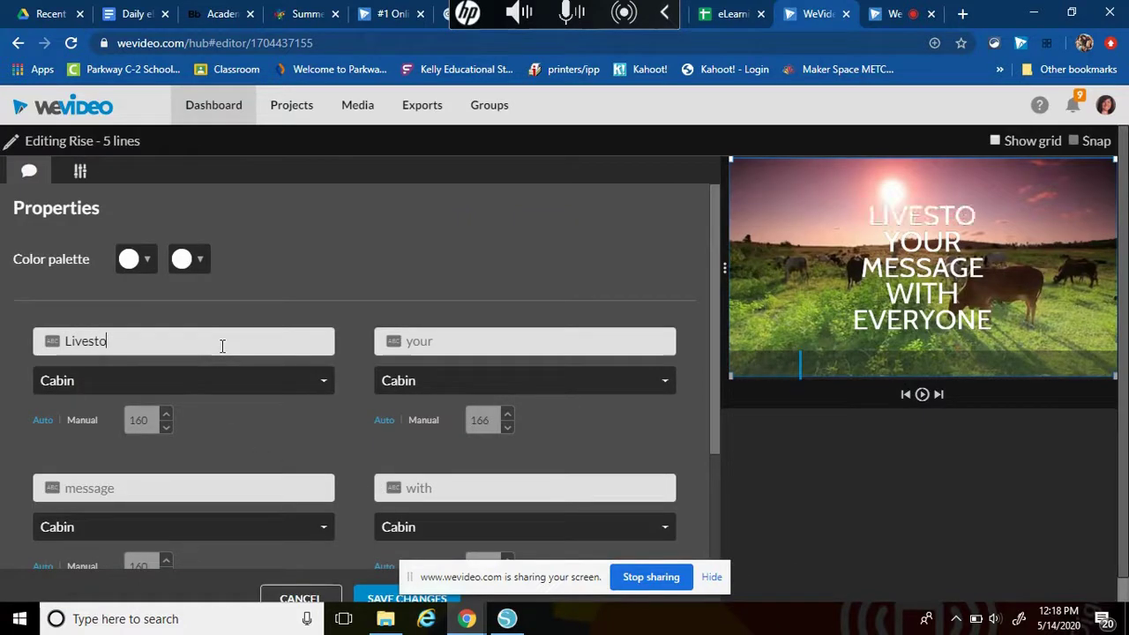
{"action": "type", "text": "ck is important "}
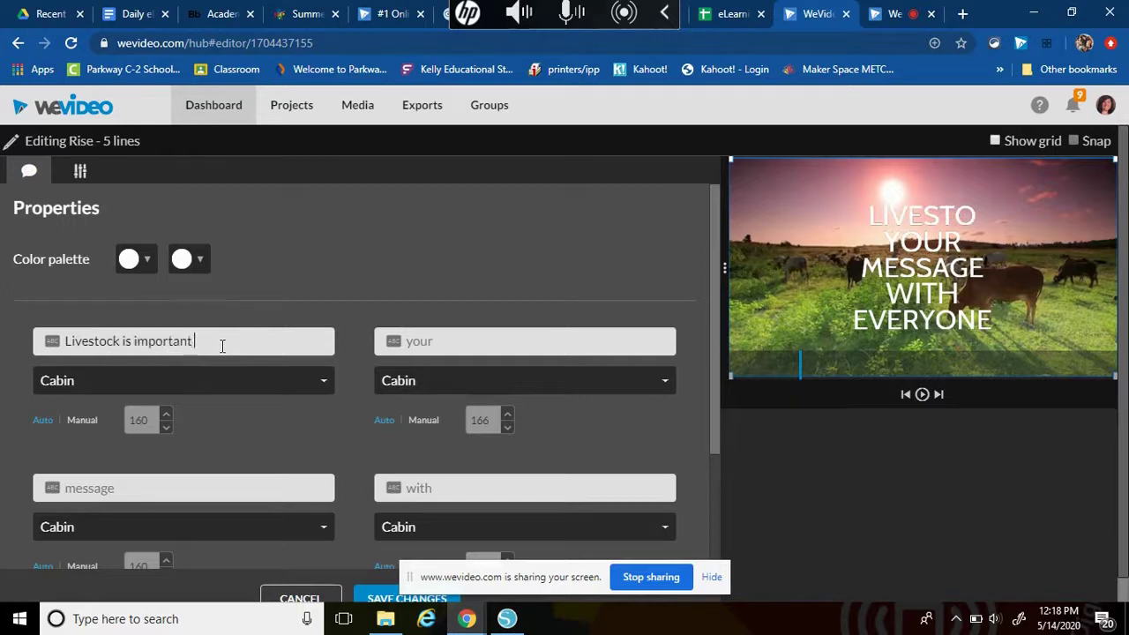
{"action": "type", "text": "to farming"}
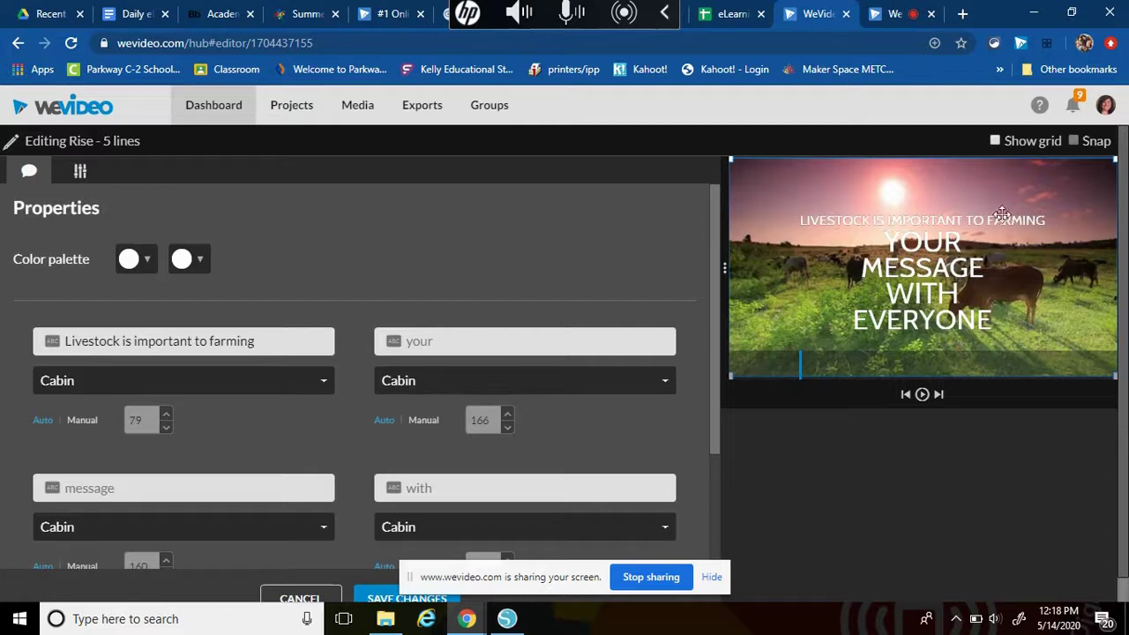
{"action": "type", "text": "."}
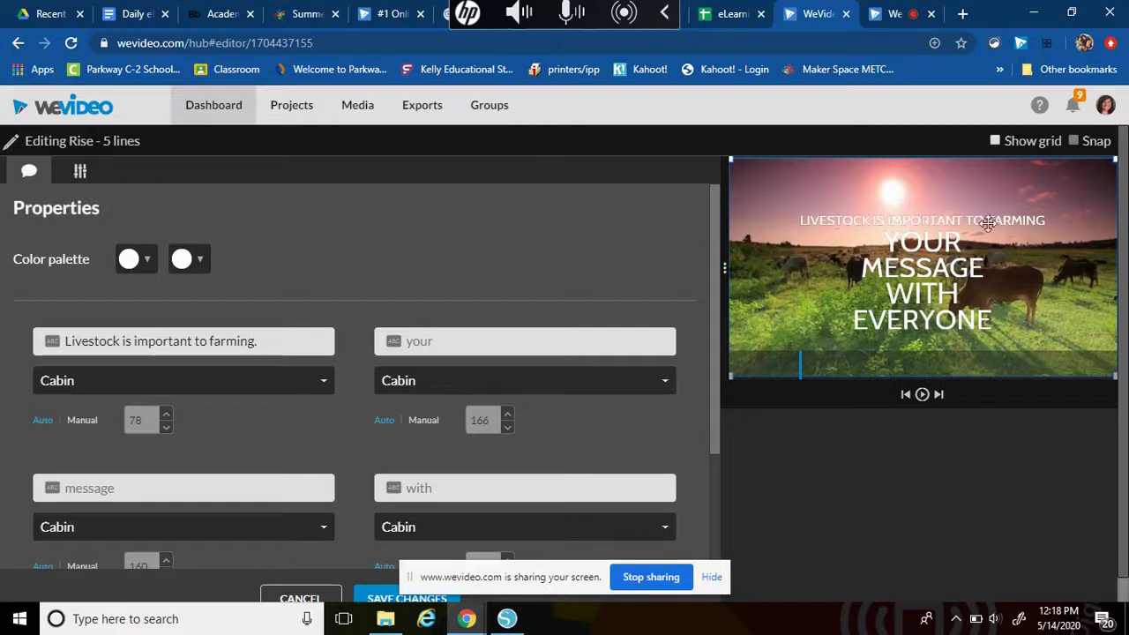
Set the second line of the cow clip's motion text to "Cows provide milk and meat."
{"action": "left_click", "coordinate": [465, 341]}
{"action": "type", "text": "Cowas"}
{"action": "key", "text": "BackSpace"}
{"action": "key", "text": "BackSpace"}
{"action": "type", "text": "s provisde milk an"}
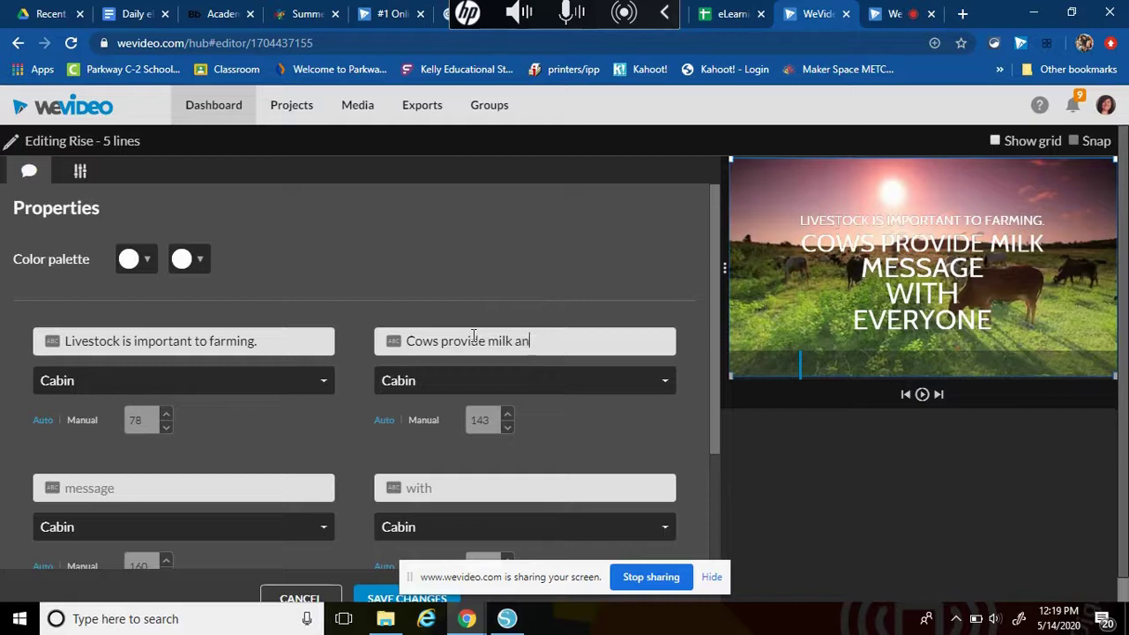
{"action": "type", "text": "d meat"}
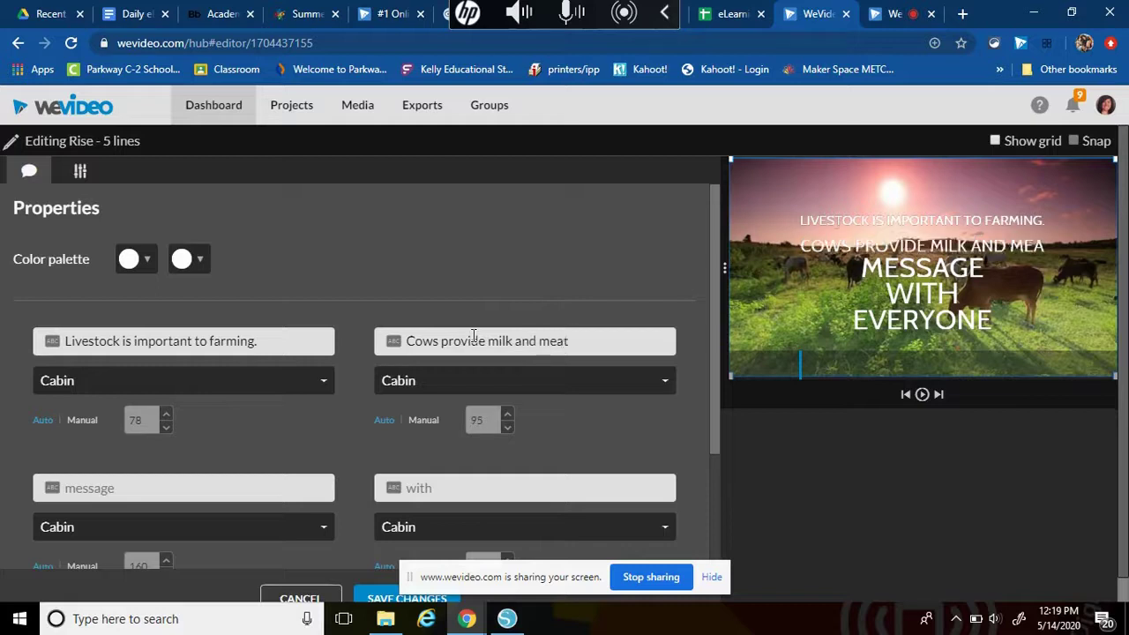
{"action": "type", "text": "."}
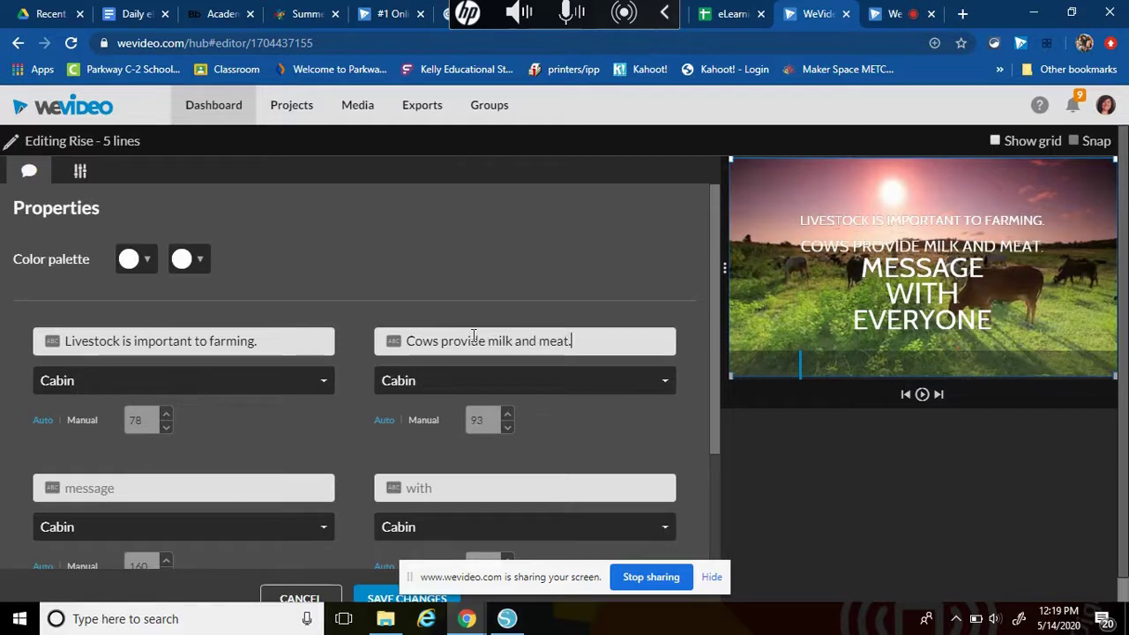
Blank out the fourth line of the cow clip's text by replacing its placeholder "with" and erasing the filler
{"action": "left_click", "coordinate": [257, 487]}
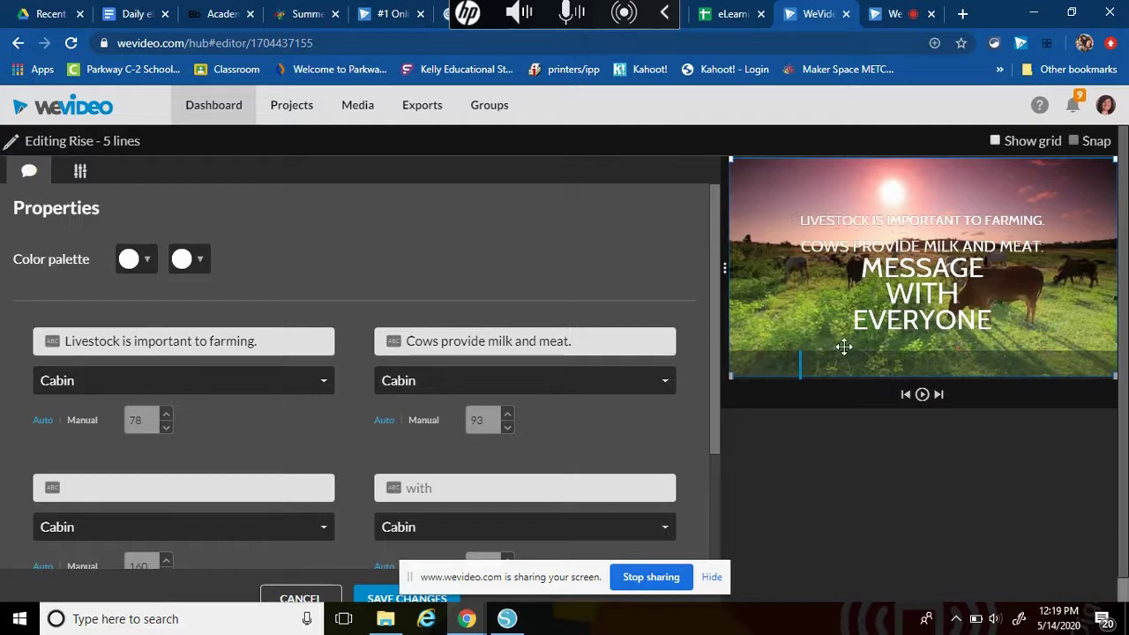
{"action": "left_click", "coordinate": [529, 484]}
{"action": "scroll", "coordinate": [524, 494], "scroll_direction": "down", "scroll_amount": 2}
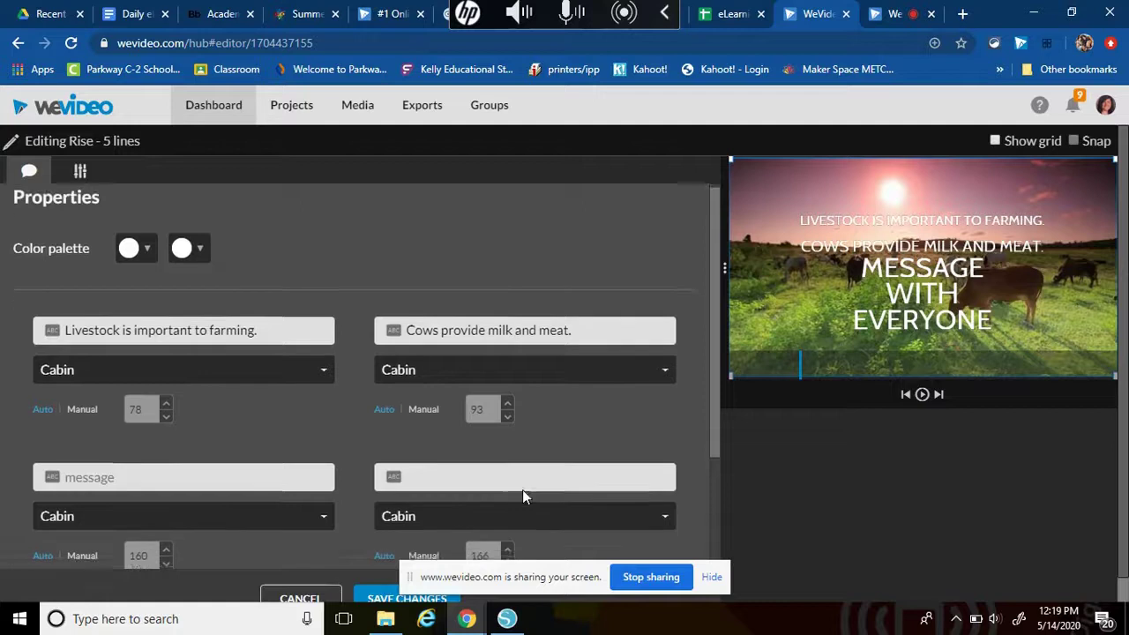
{"action": "left_click", "coordinate": [88, 554]}
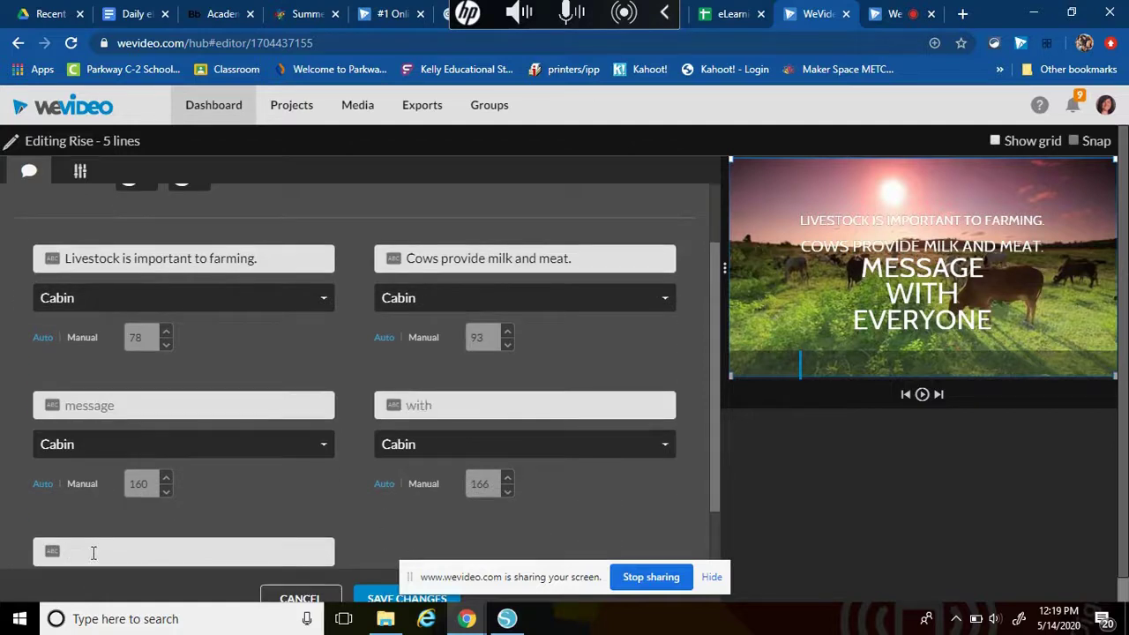
{"action": "scroll", "coordinate": [232, 517], "scroll_direction": "down", "scroll_amount": 2}
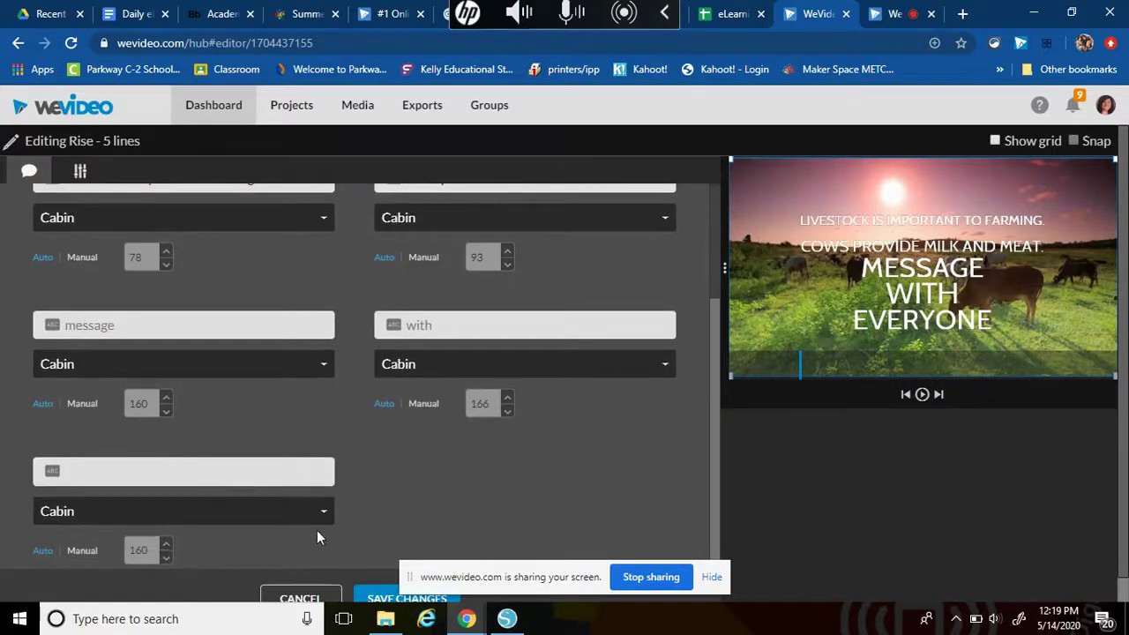
{"action": "left_click", "coordinate": [480, 330]}
{"action": "type", "text": "jkjk"}
{"action": "key", "text": "BackSpace"}
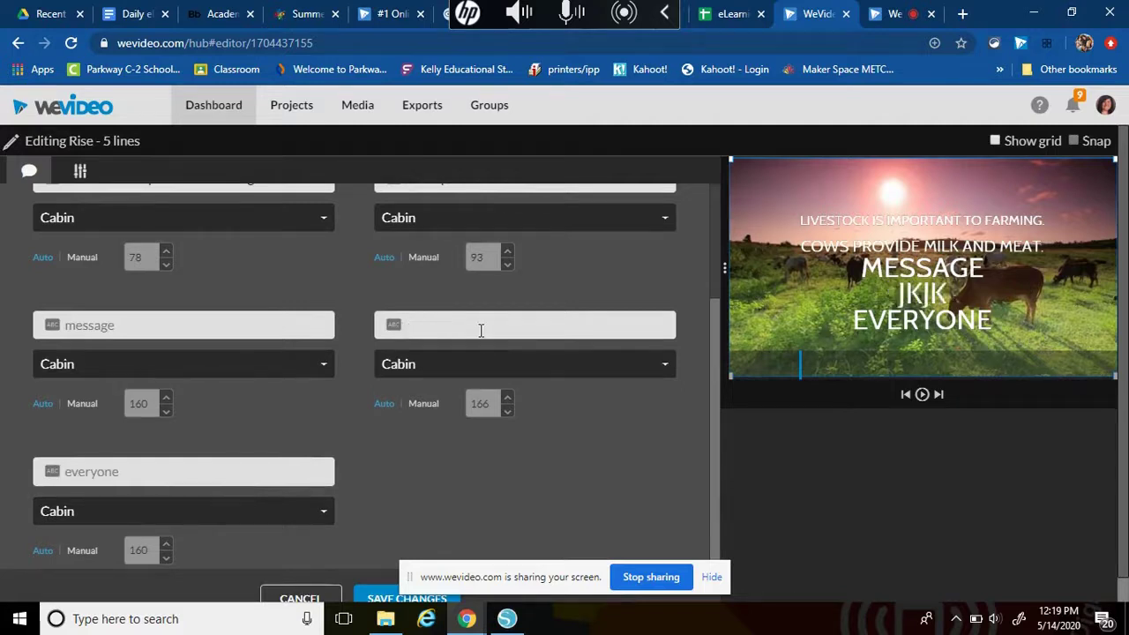
Blank out the third line of the cow clip's text, removing the placeholder "message"
{"action": "left_click", "coordinate": [247, 318]}
{"action": "type", "text": "jhjhjhhj"}
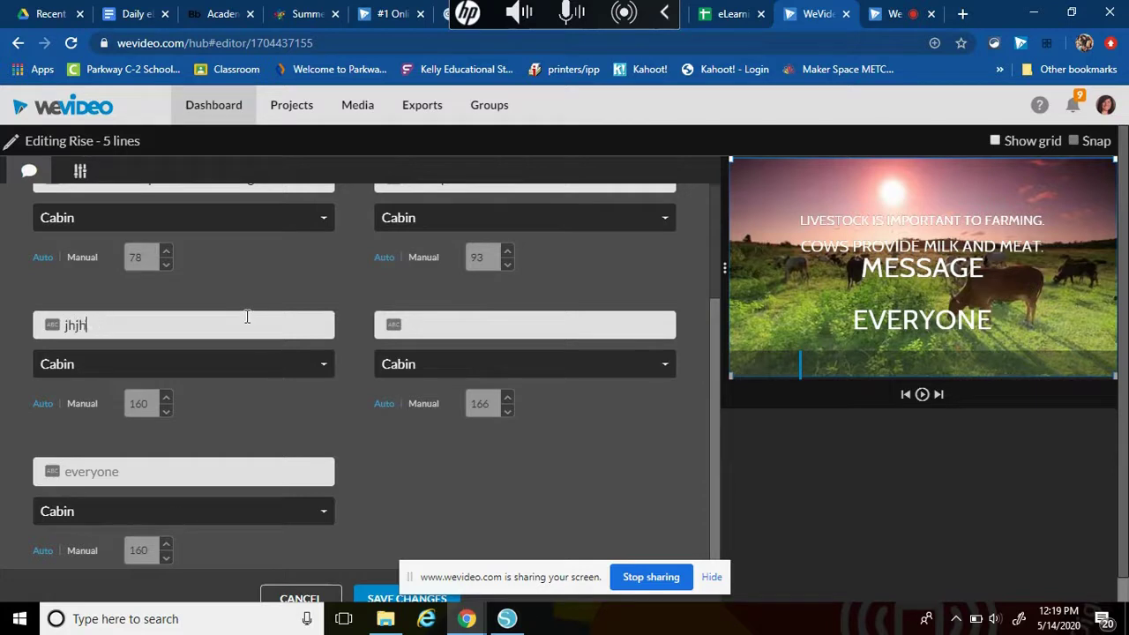
{"action": "key", "text": "BackSpace"}
{"action": "key", "text": "BackSpace"}
{"action": "key", "text": "BackSpace"}
{"action": "key", "text": "BackSpace"}
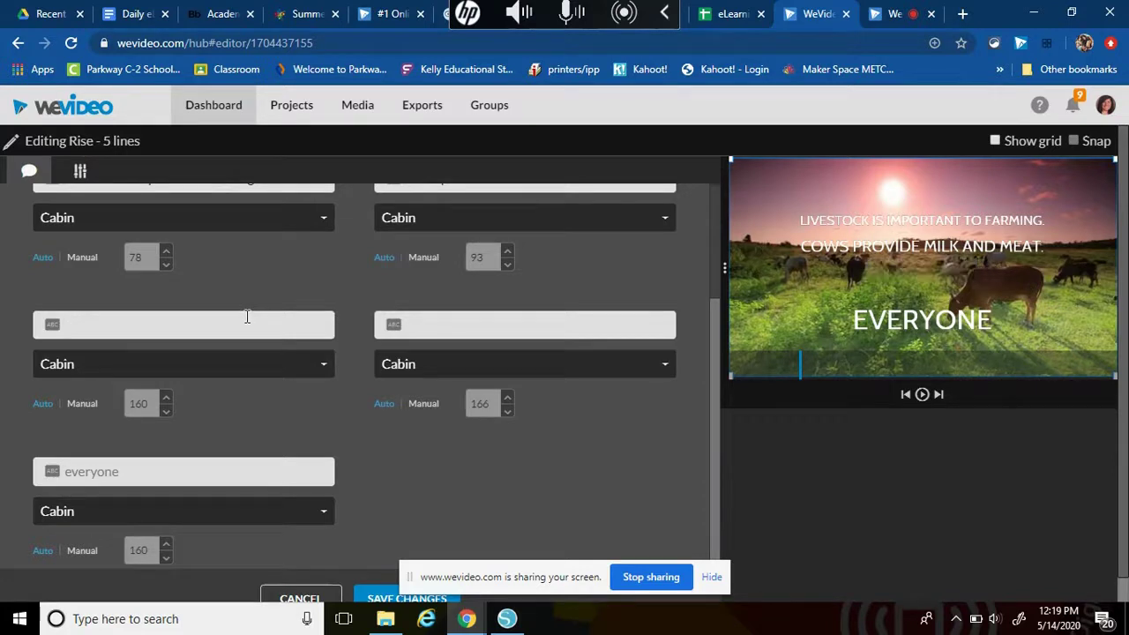
Blank out the fifth line, removing the placeholder "everyone", and save the cow clip's text changes
{"action": "left_click", "coordinate": [176, 472]}
{"action": "type", "text": "hjhjh"}
{"action": "key", "text": "BackSpace"}
{"action": "key", "text": "BackSpace"}
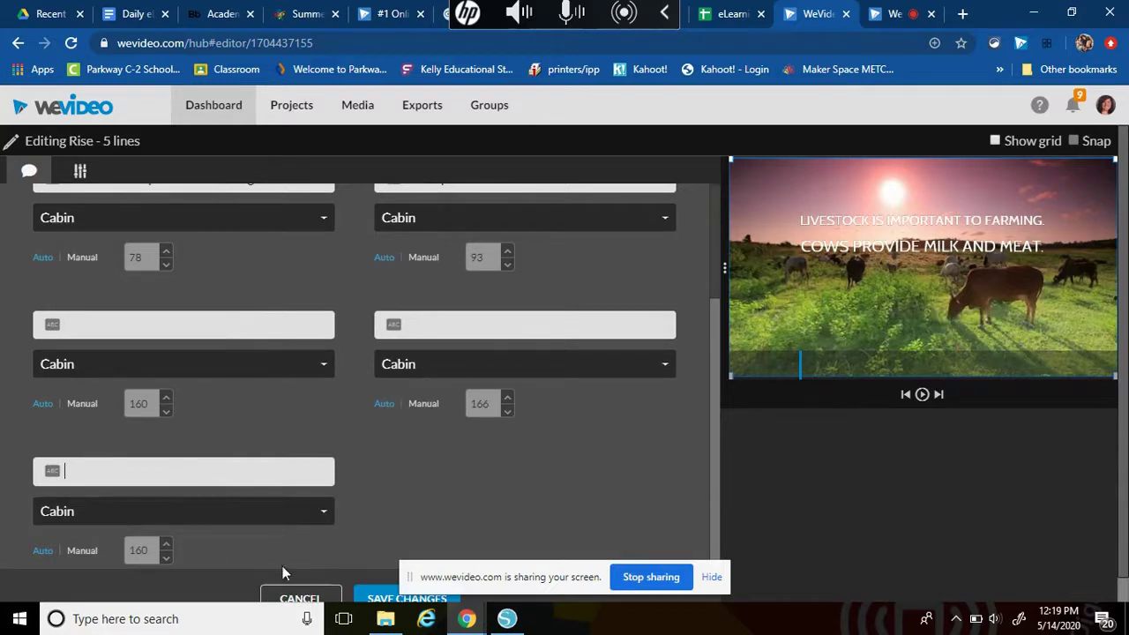
{"action": "left_click", "coordinate": [381, 599]}
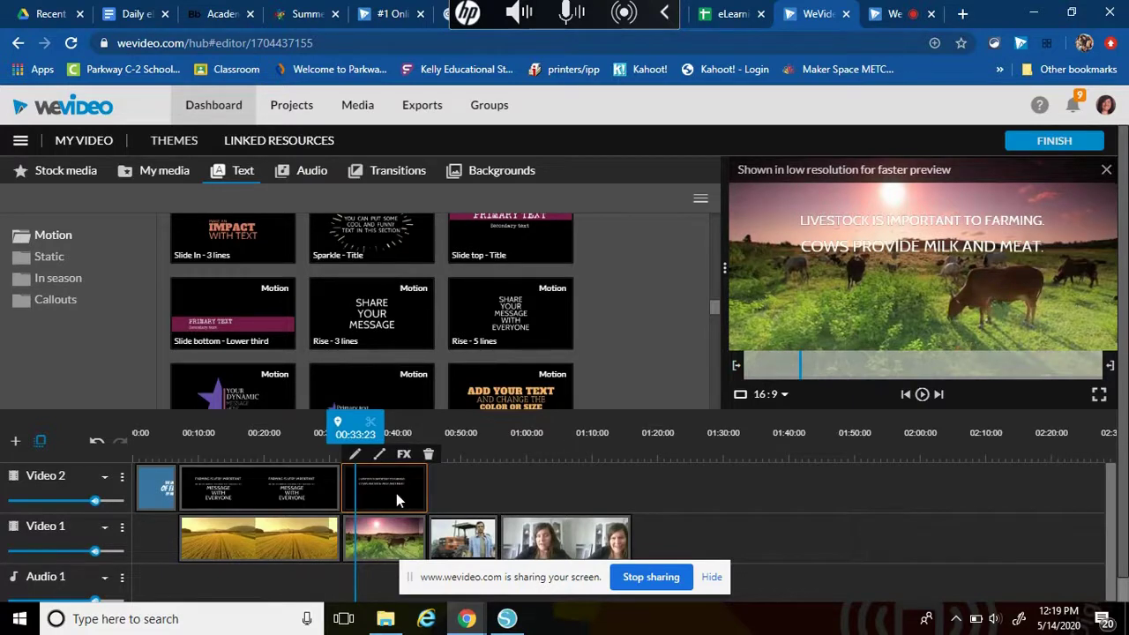
Add the "Rise - 3 lines" motion text over the farmer clip, set its lines to "The United States", "depends" and "on farmers.", and save
{"action": "left_click_drag", "start_coordinate": [381, 304], "coordinate": [499, 501]}
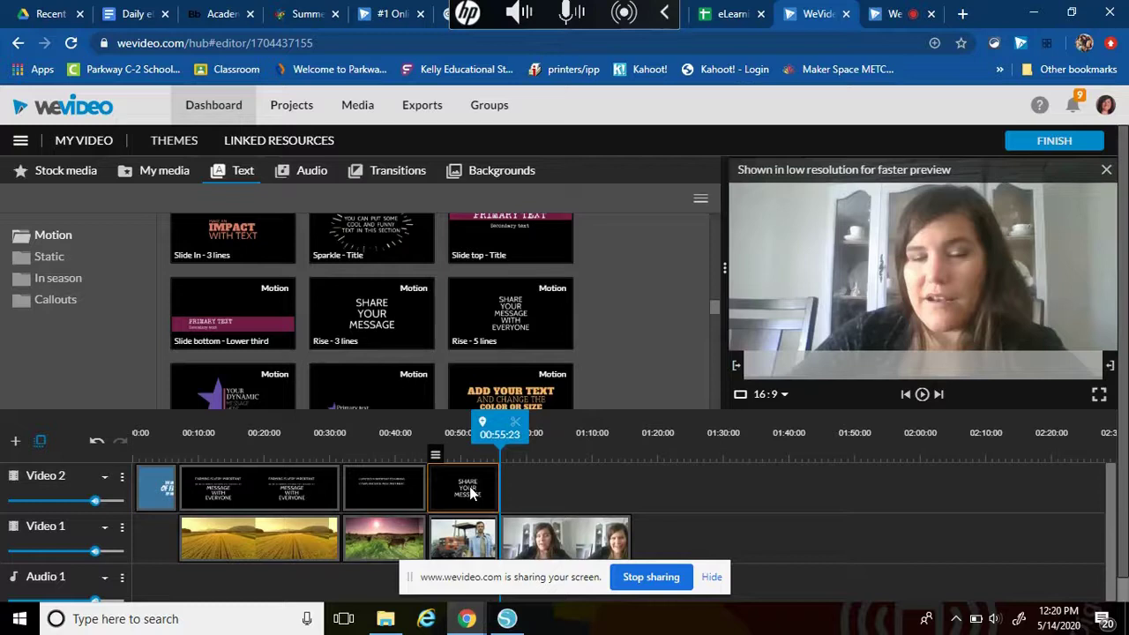
{"action": "double_click", "coordinate": [470, 494]}
{"action": "left_click", "coordinate": [260, 343]}
{"action": "type", "text": "The "}
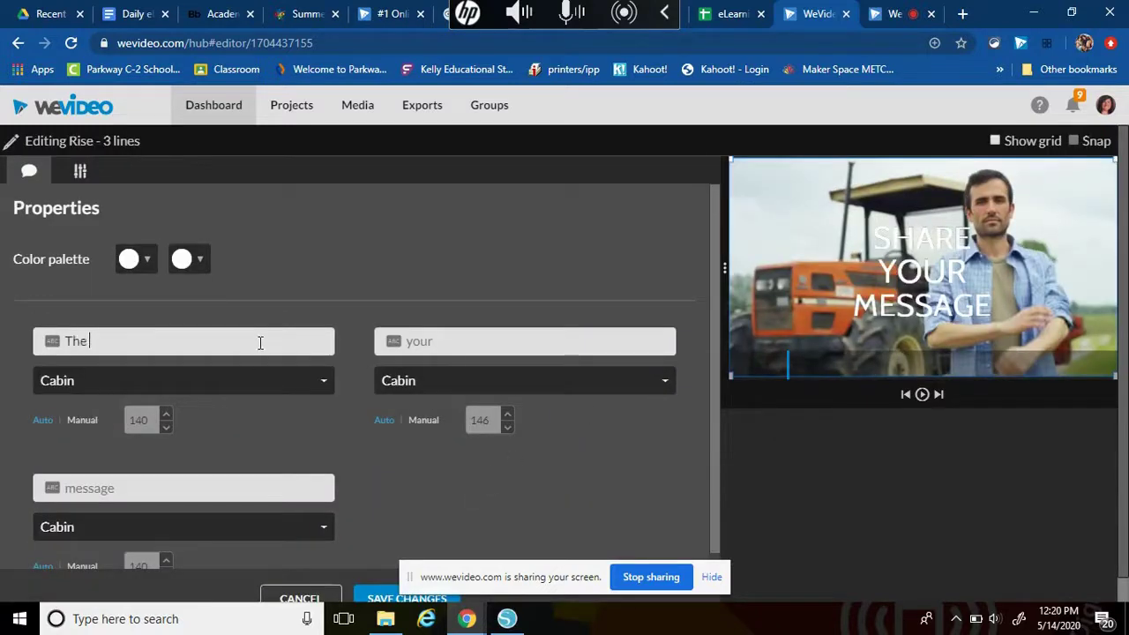
{"action": "type", "text": "United States"}
{"action": "key", "text": "Tab"}
{"action": "type", "text": "depends"}
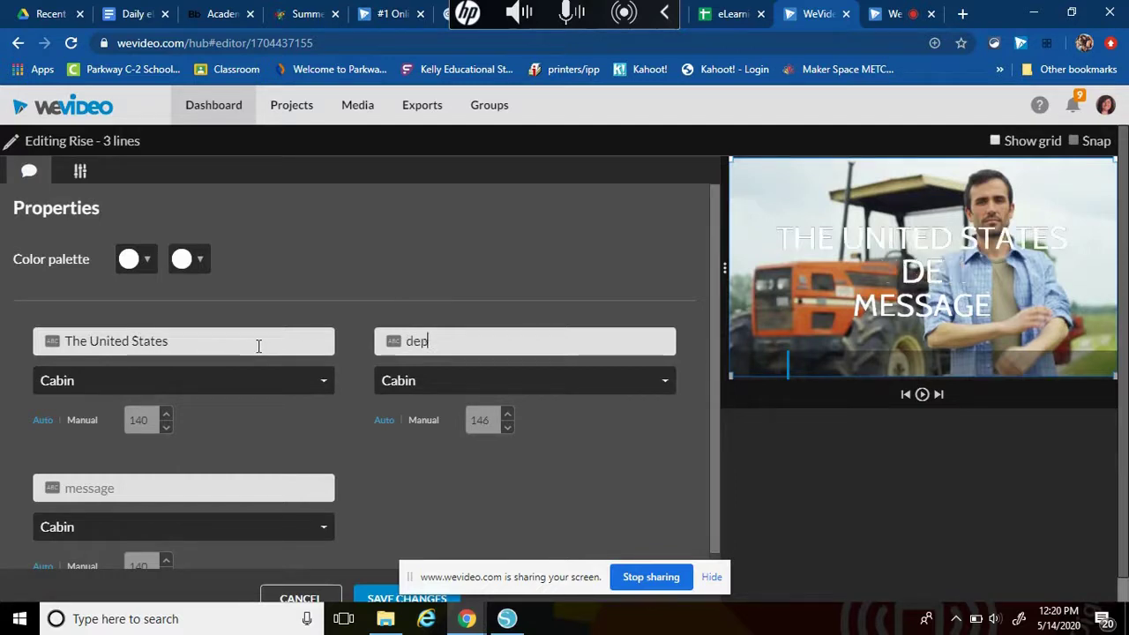
{"action": "left_click", "coordinate": [83, 485]}
{"action": "type", "text": "on farmers"}
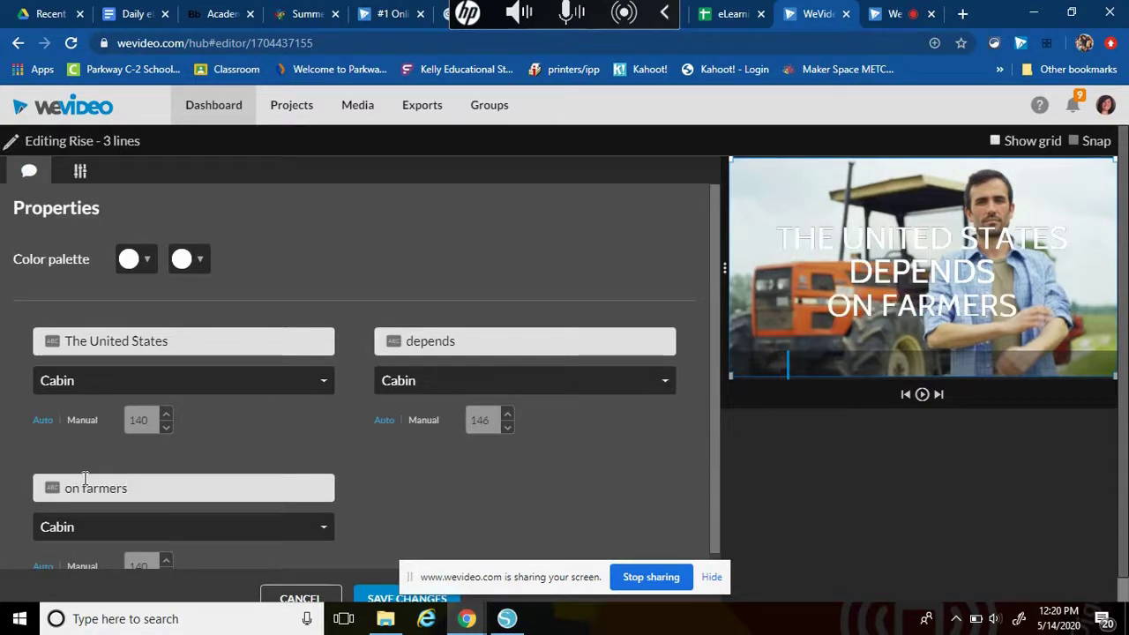
{"action": "type", "text": "."}
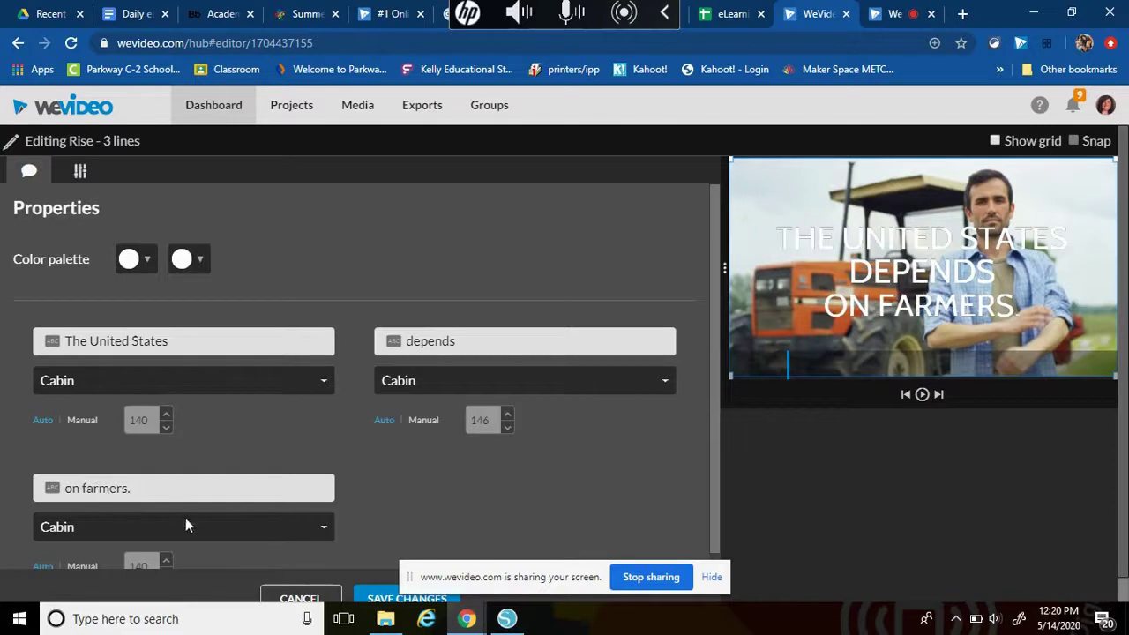
{"action": "left_click", "coordinate": [401, 600]}
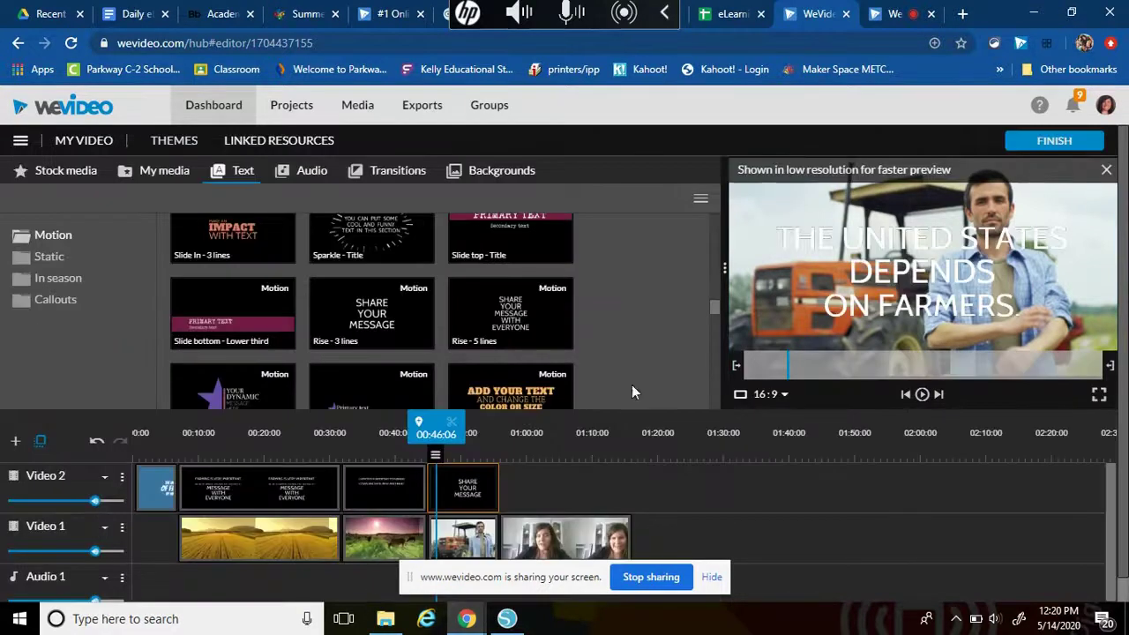
Reopen the farmer clip's motion text and set both of its palette colors to black
{"action": "double_click", "coordinate": [468, 490]}
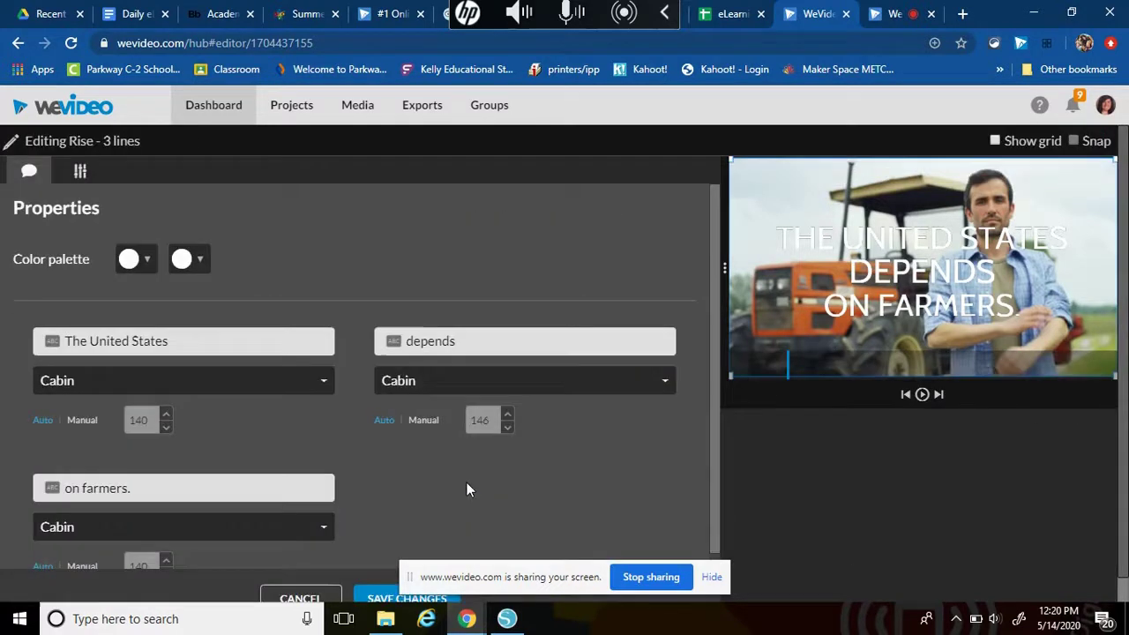
{"action": "left_click", "coordinate": [148, 261]}
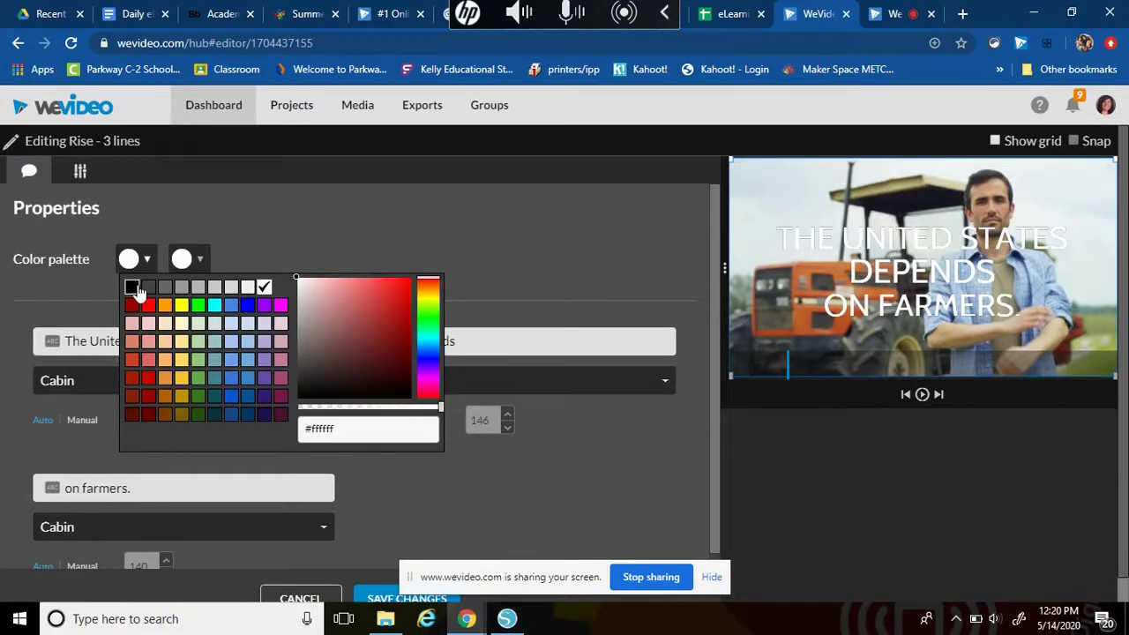
{"action": "left_click", "coordinate": [132, 287]}
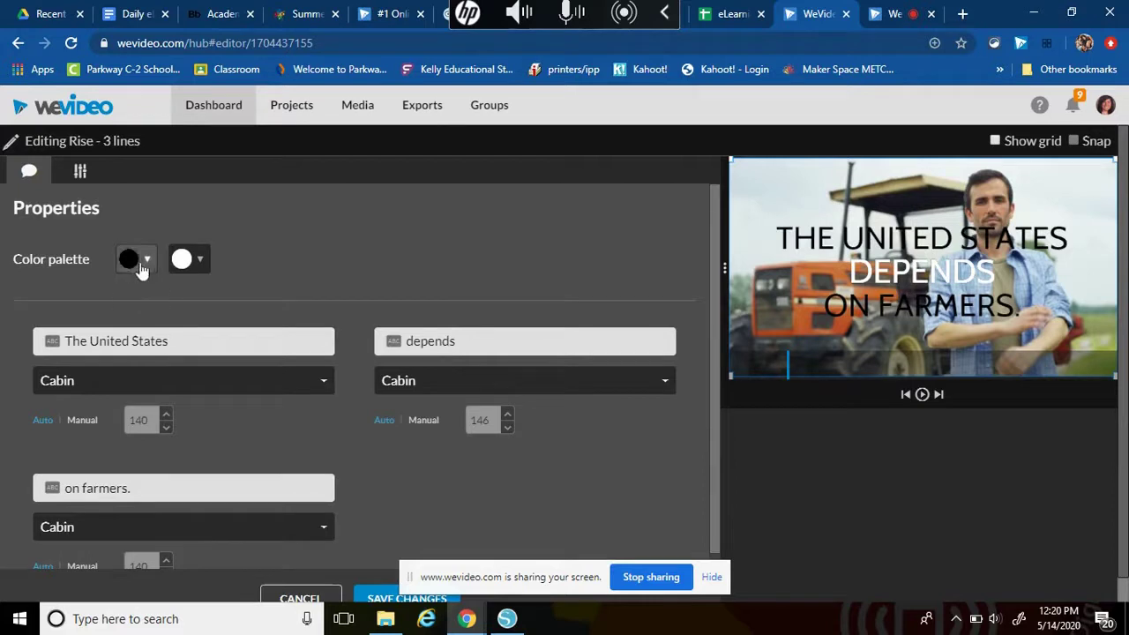
{"action": "left_click", "coordinate": [196, 259]}
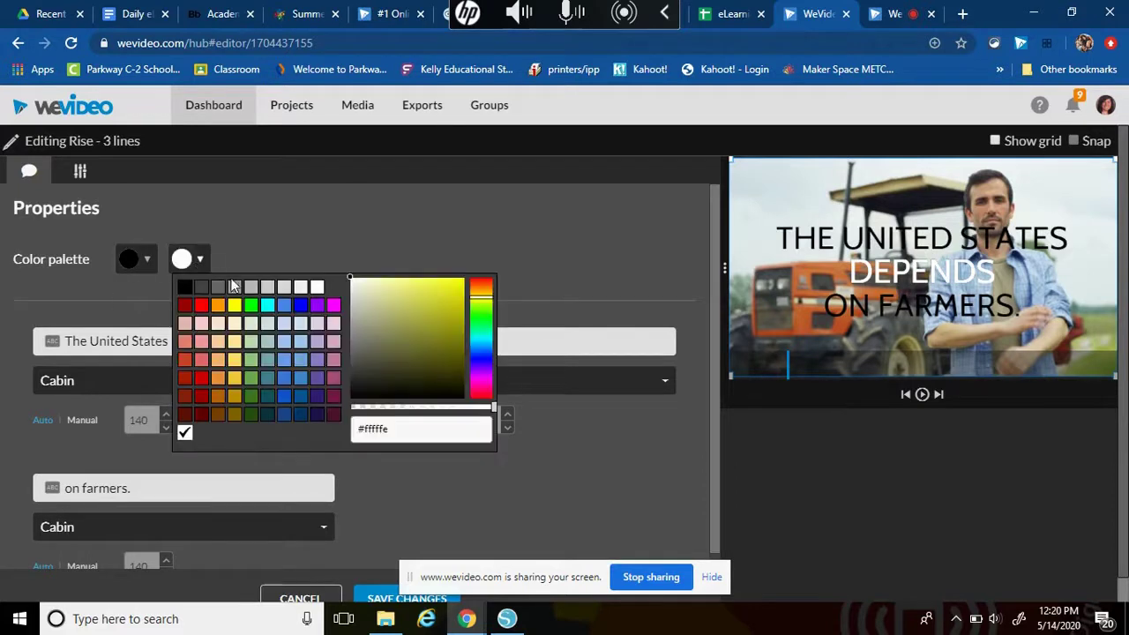
{"action": "left_click", "coordinate": [182, 286]}
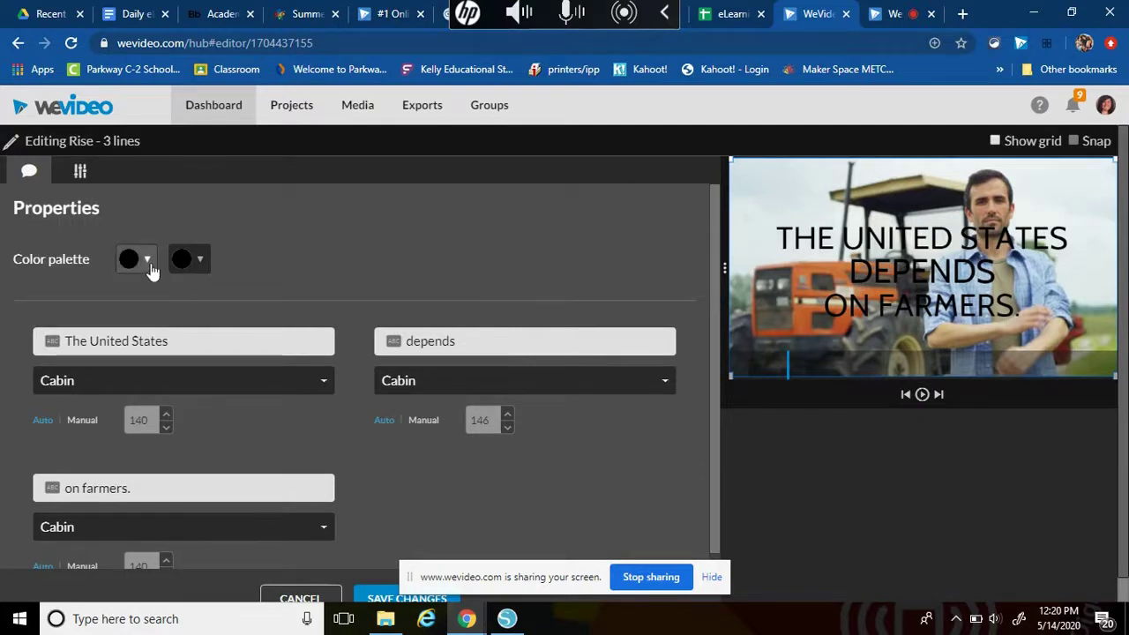
Set both palette colors of the farmer clip's motion text to blue and save the changes
{"action": "left_click", "coordinate": [151, 266]}
{"action": "left_click", "coordinate": [246, 305]}
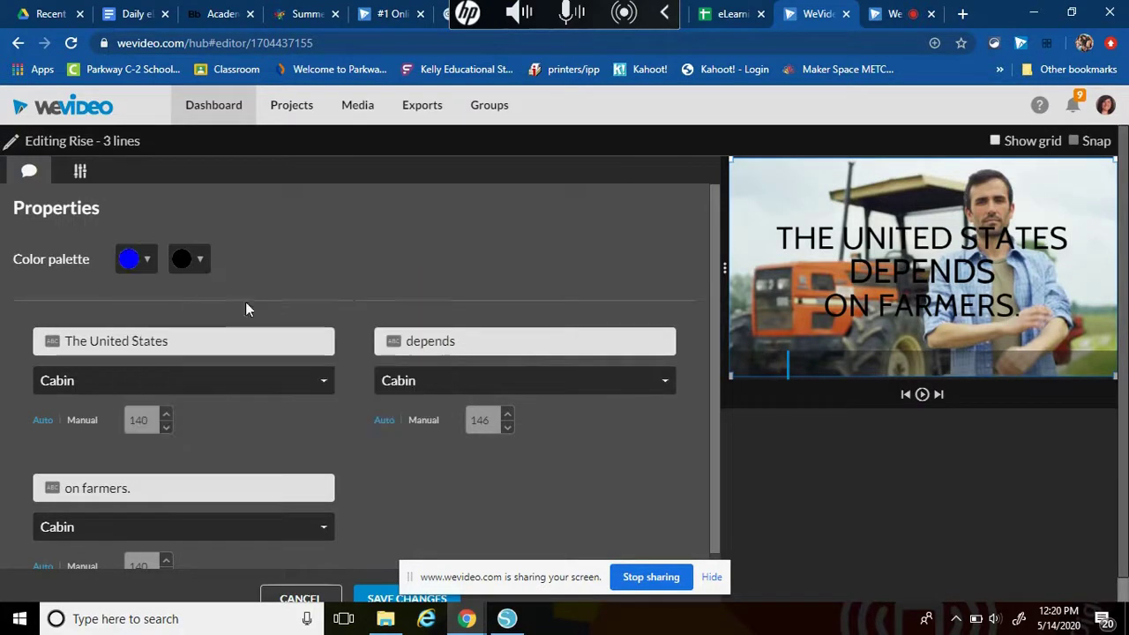
{"action": "left_click", "coordinate": [201, 260]}
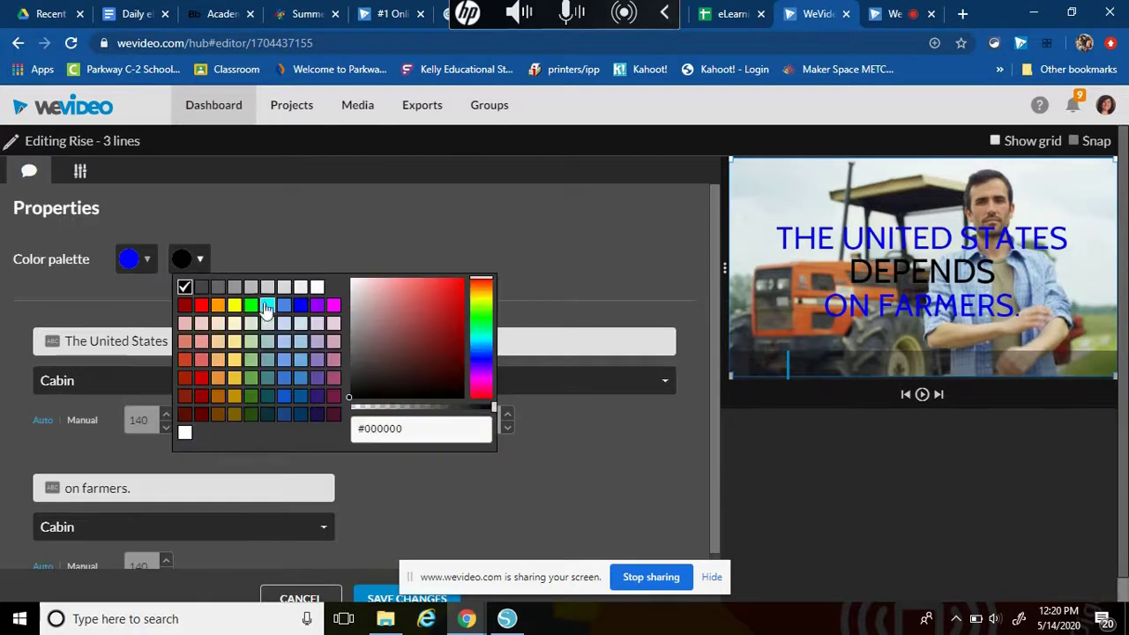
{"action": "left_click", "coordinate": [300, 305]}
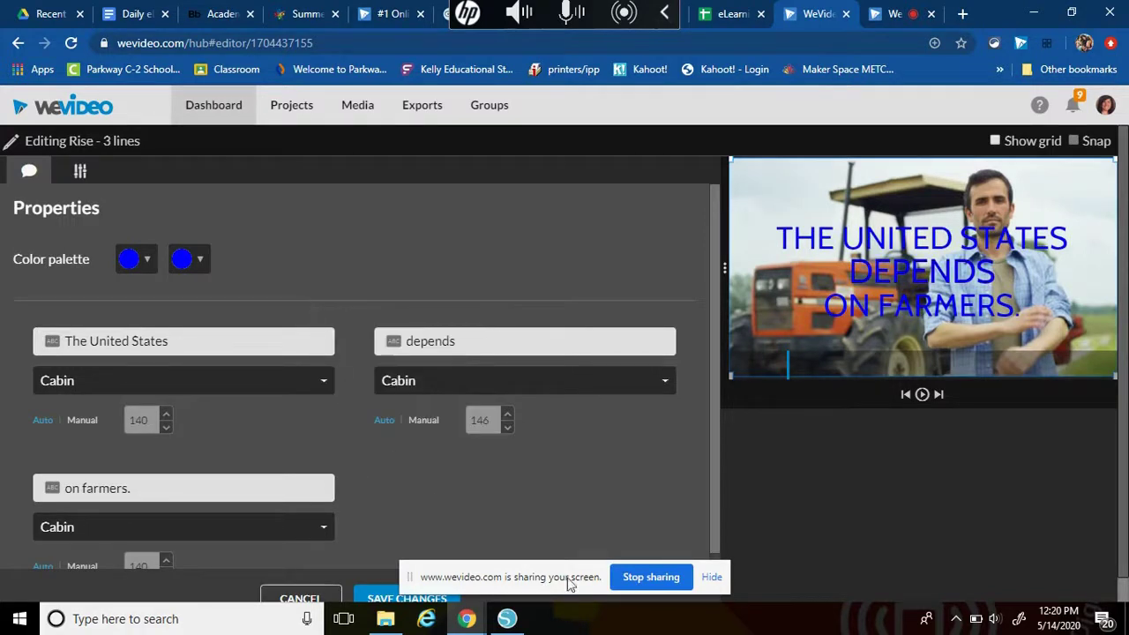
{"action": "left_click", "coordinate": [374, 597]}
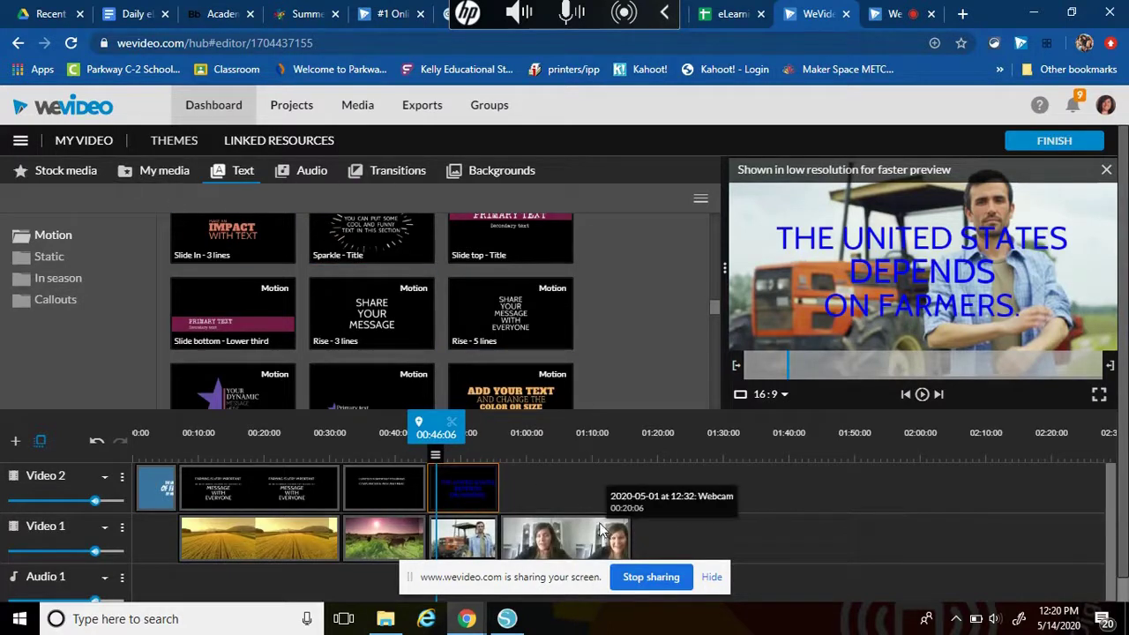
{"action": "left_click", "coordinate": [176, 177]}
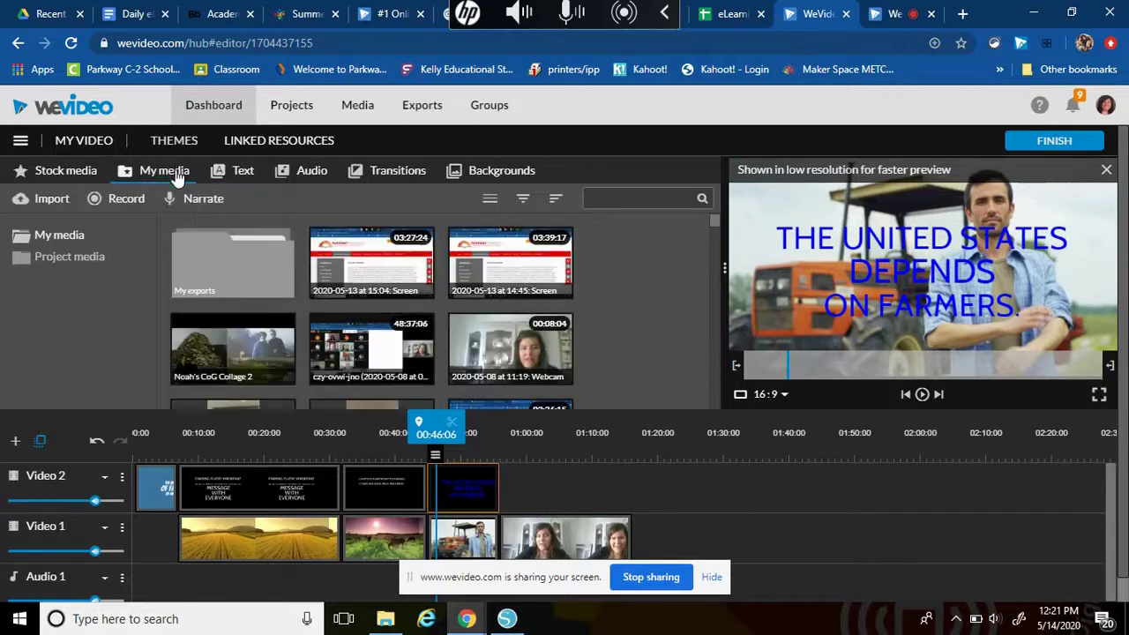
{"action": "left_click", "coordinate": [123, 198]}
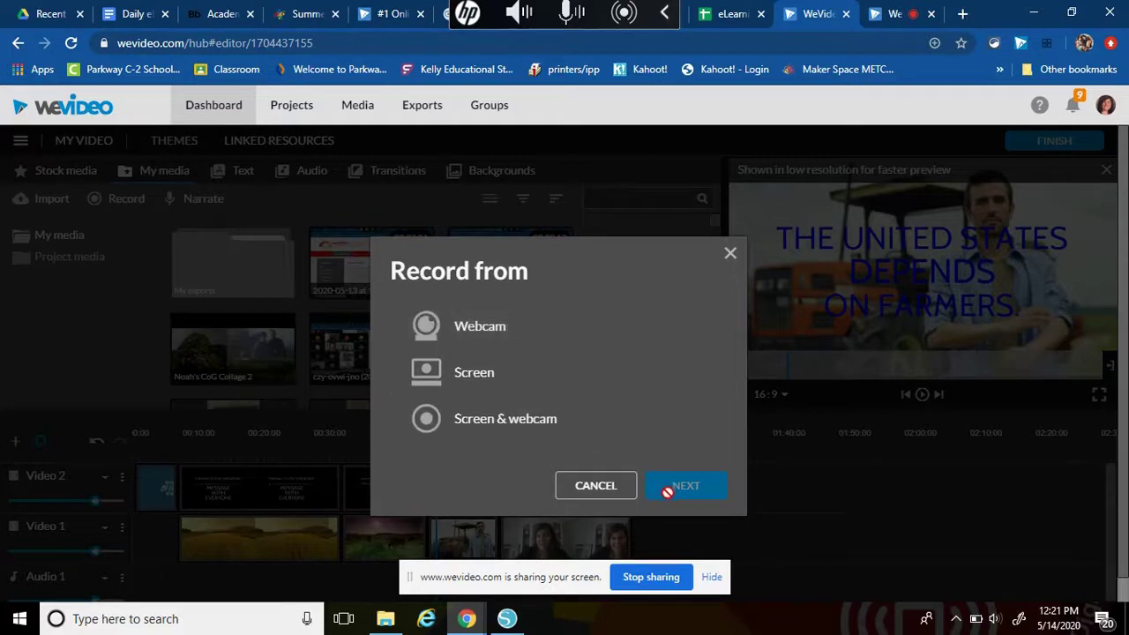
{"action": "left_click", "coordinate": [596, 486]}
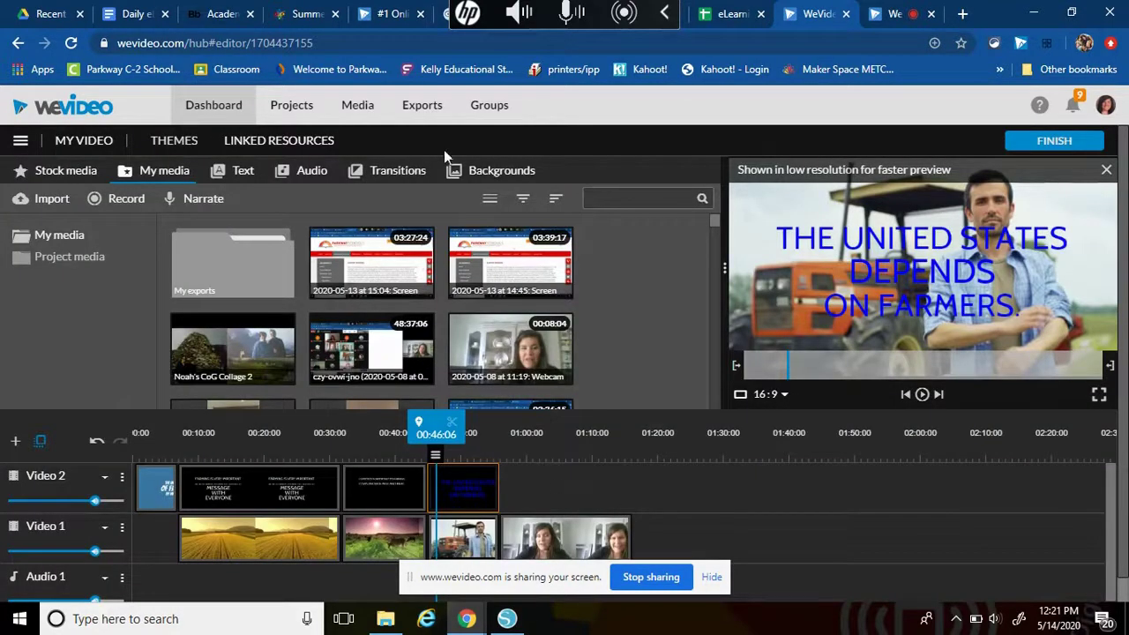
{"action": "left_click_drag", "start_coordinate": [292, 538], "coordinate": [282, 540]}
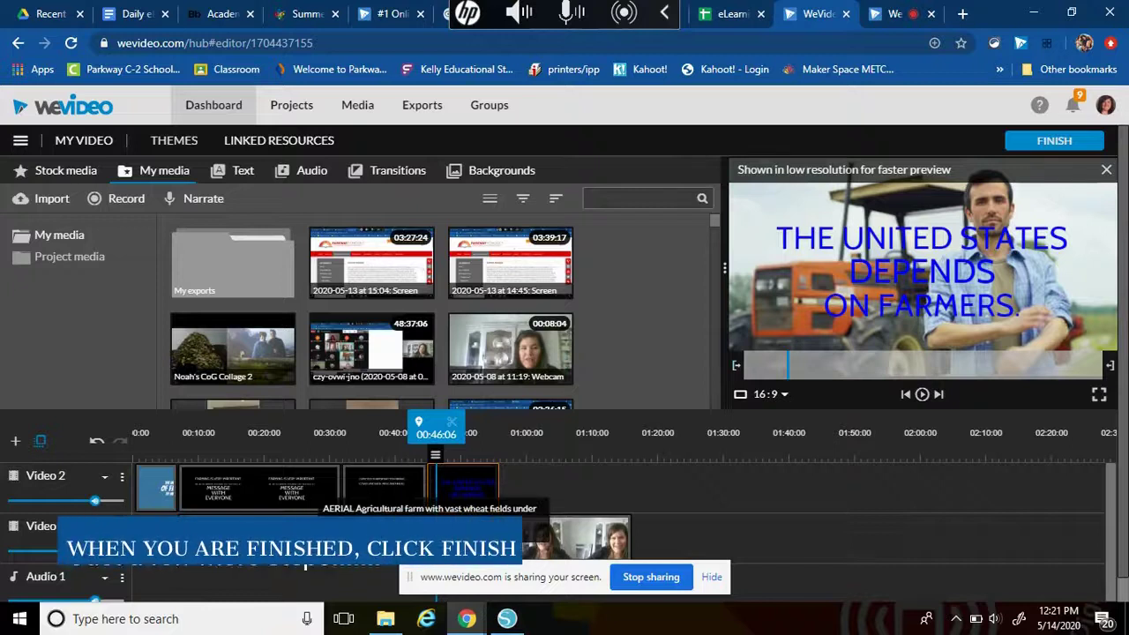
Finish the video and set its export title to "Farming by" followed by the teacher's name
{"action": "left_click", "coordinate": [1057, 142]}
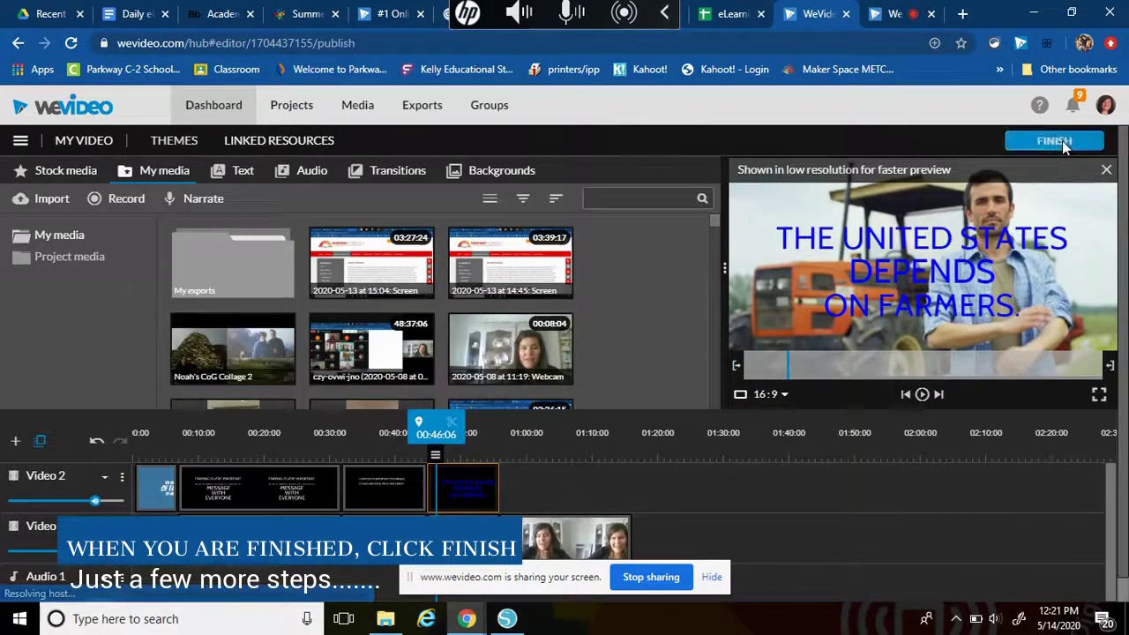
{"action": "left_click", "coordinate": [568, 371]}
{"action": "key", "text": "BackSpace"}
{"action": "key", "text": "BackSpace"}
{"action": "key", "text": "BackSpace"}
{"action": "key", "text": "BackSpace"}
{"action": "key", "text": "BackSpace"}
{"action": "key", "text": "BackSpace"}
{"action": "key", "text": "BackSpace"}
{"action": "key", "text": "BackSpace"}
{"action": "key", "text": "BackSpace"}
{"action": "key", "text": "BackSpace"}
{"action": "key", "text": "BackSpace"}
{"action": "type", "text": "Fa"}
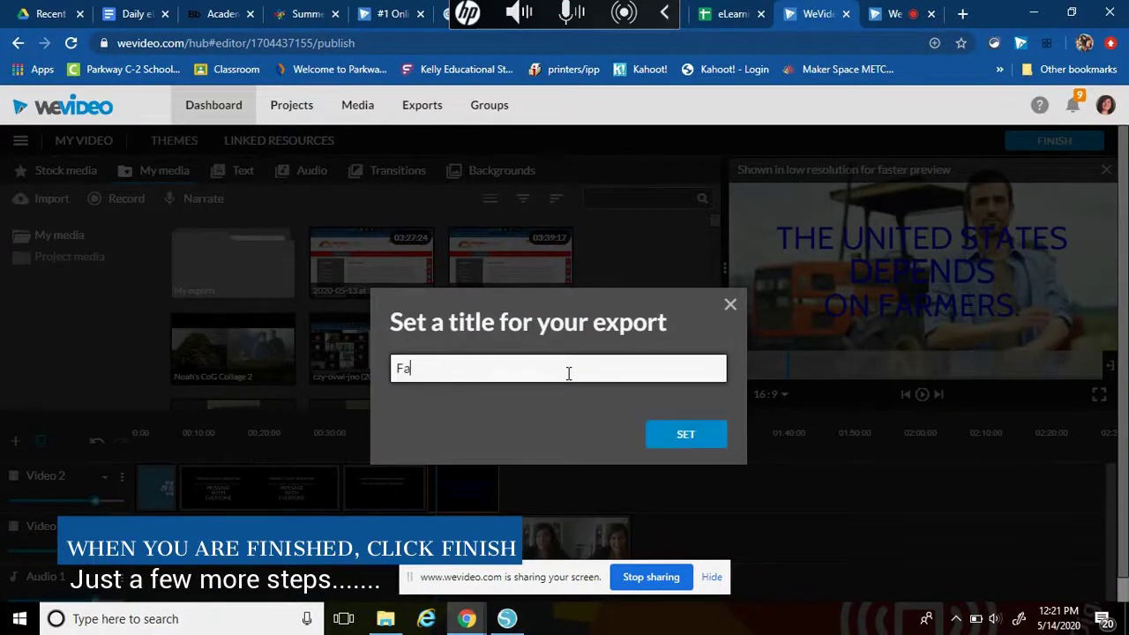
{"action": "type", "text": "rming by Mrs. Stilts"}
{"action": "left_click", "coordinate": [674, 432]}
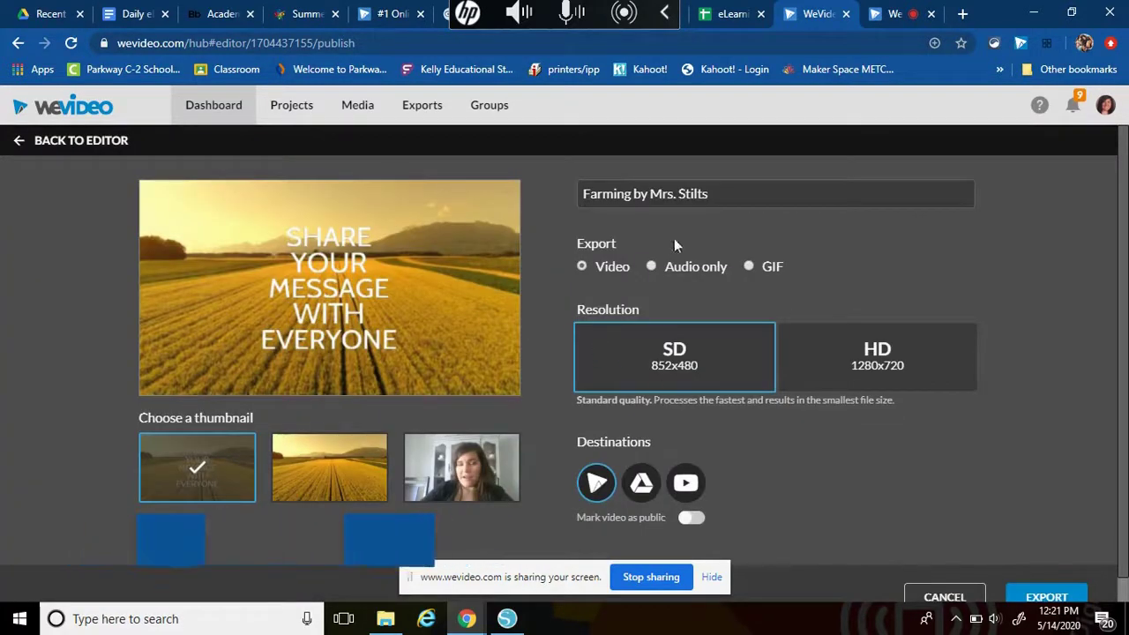
Set the video export's resolution to HD 1280x720
{"action": "left_click", "coordinate": [721, 192]}
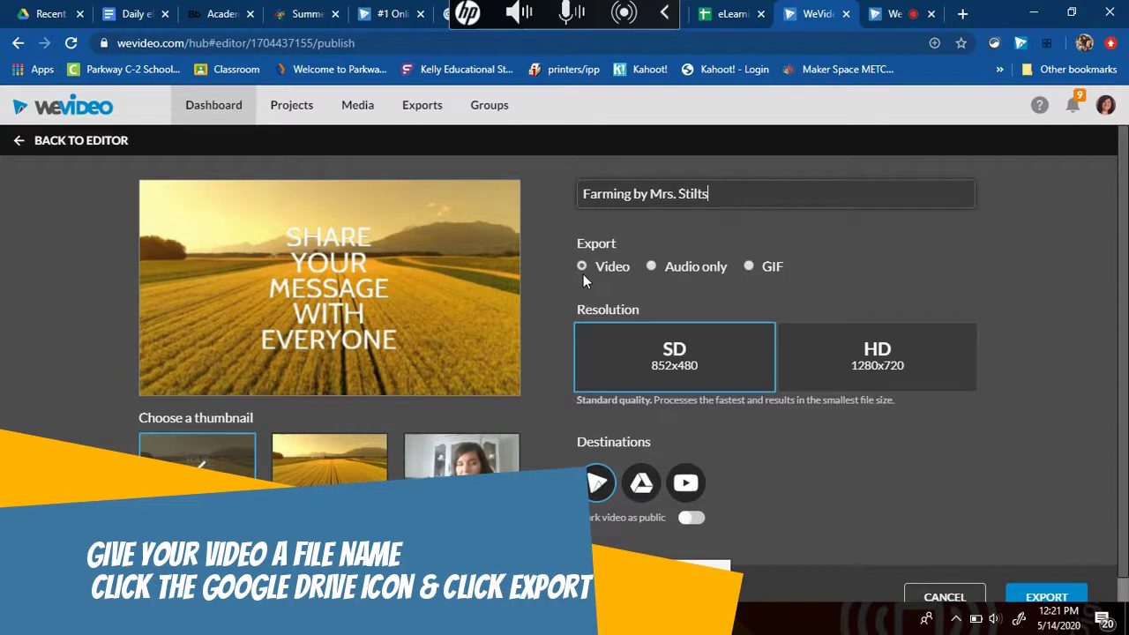
{"action": "left_click", "coordinate": [896, 367]}
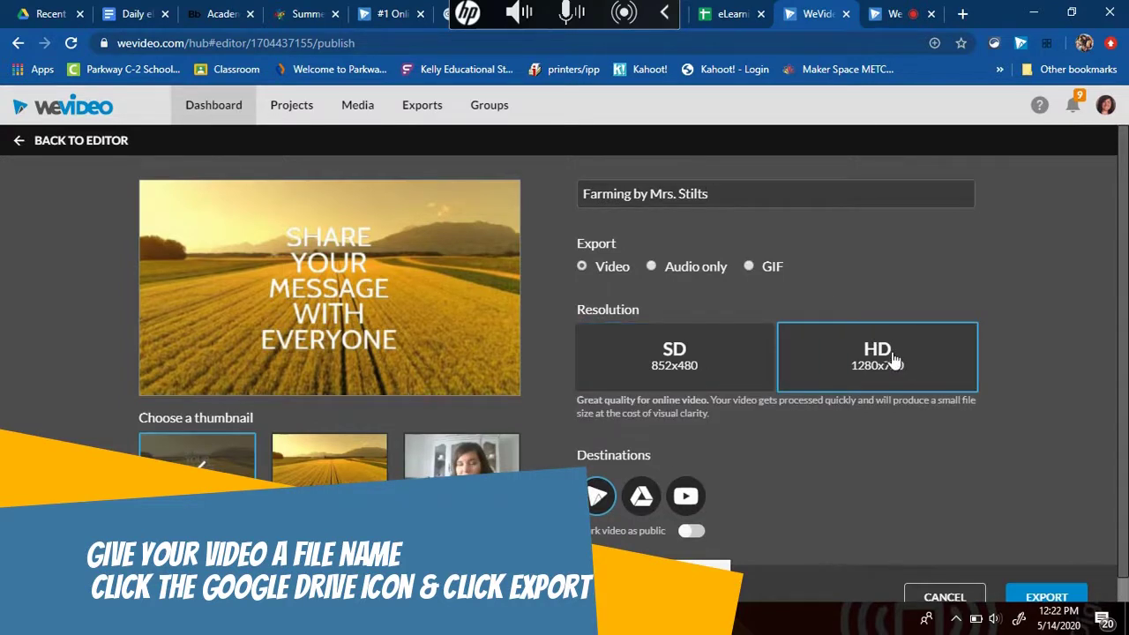